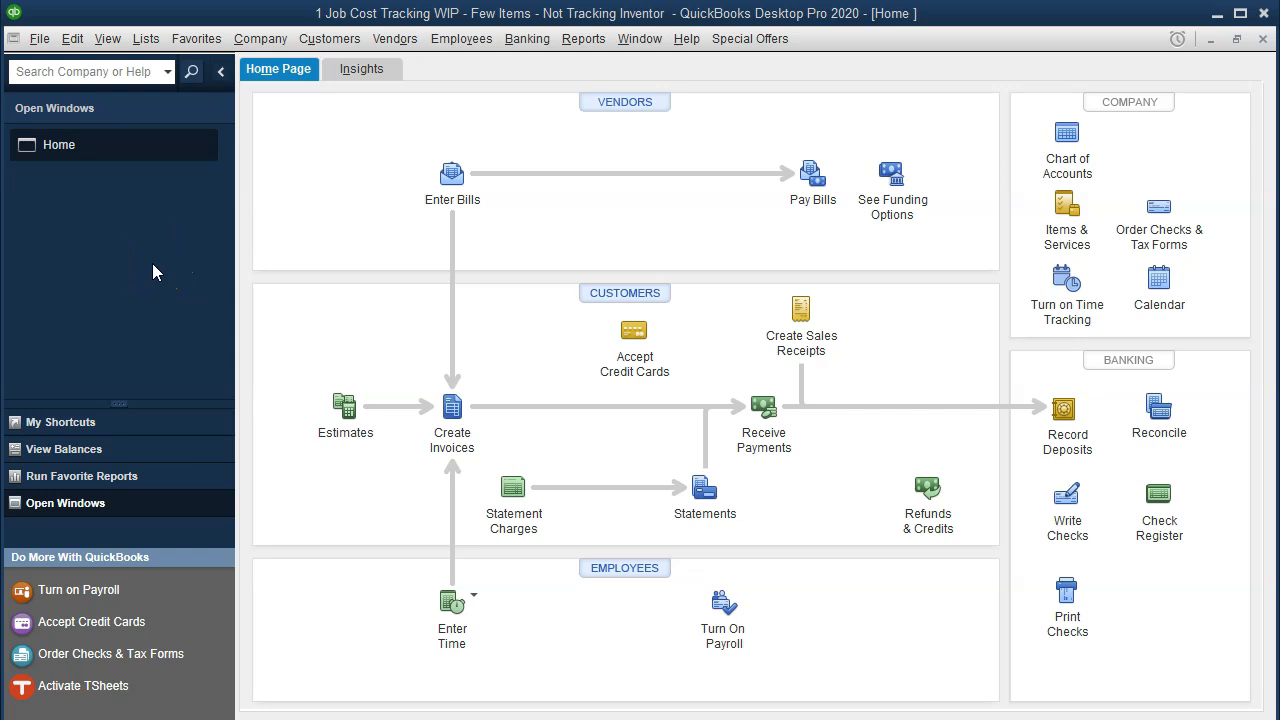
Display the open window list in QuickBooks and switch to the job cost tracking workbook in Excel.
{"action": "left_click", "coordinate": [107, 38]}
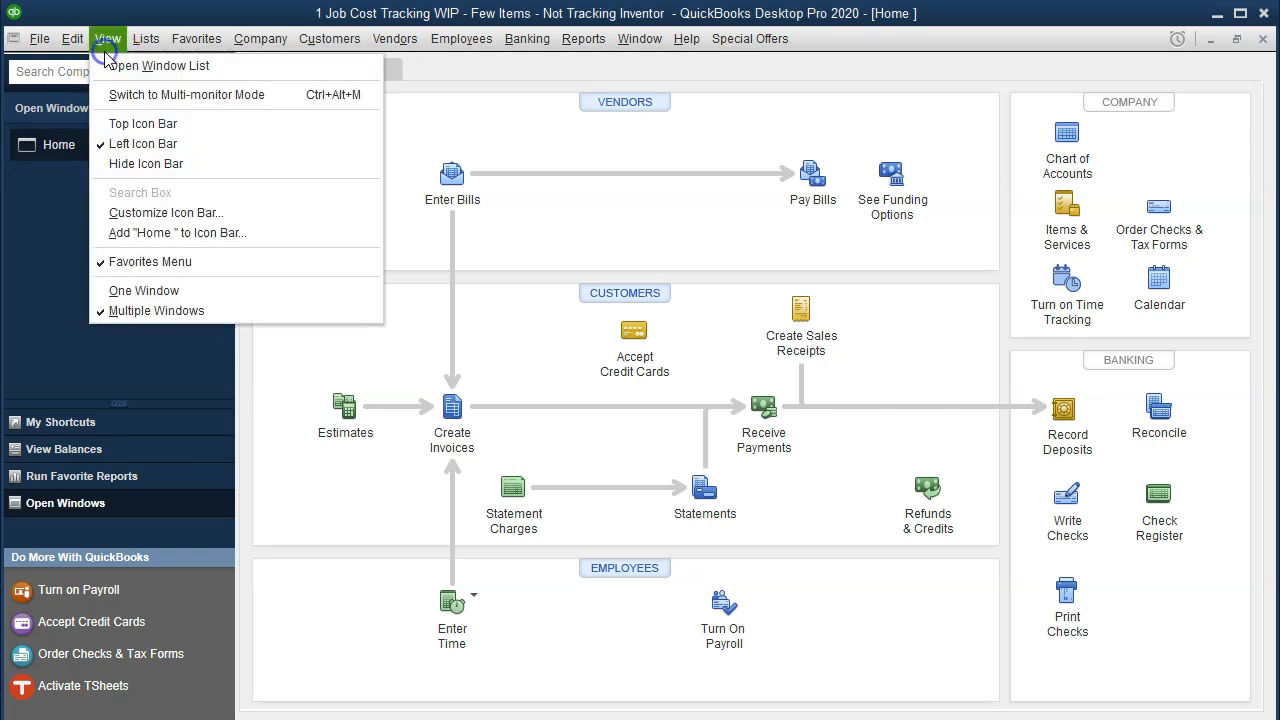
{"action": "left_click", "coordinate": [220, 66]}
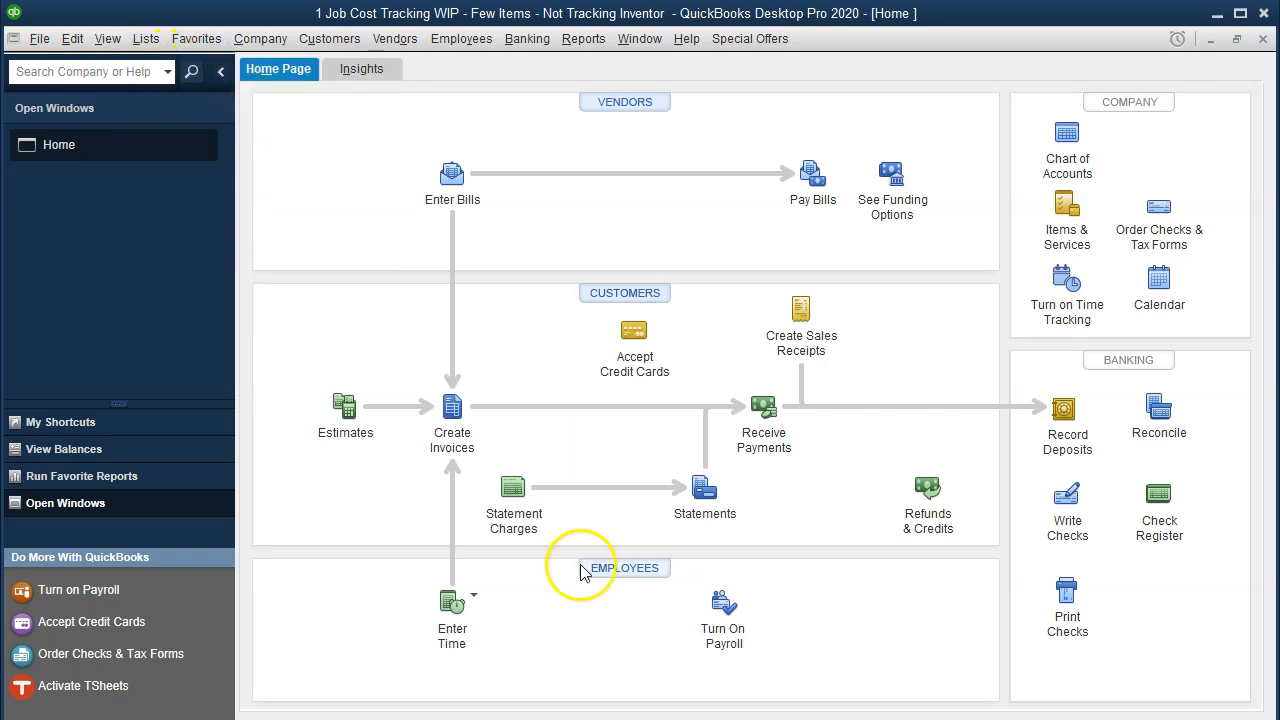
{"action": "left_click", "coordinate": [703, 716]}
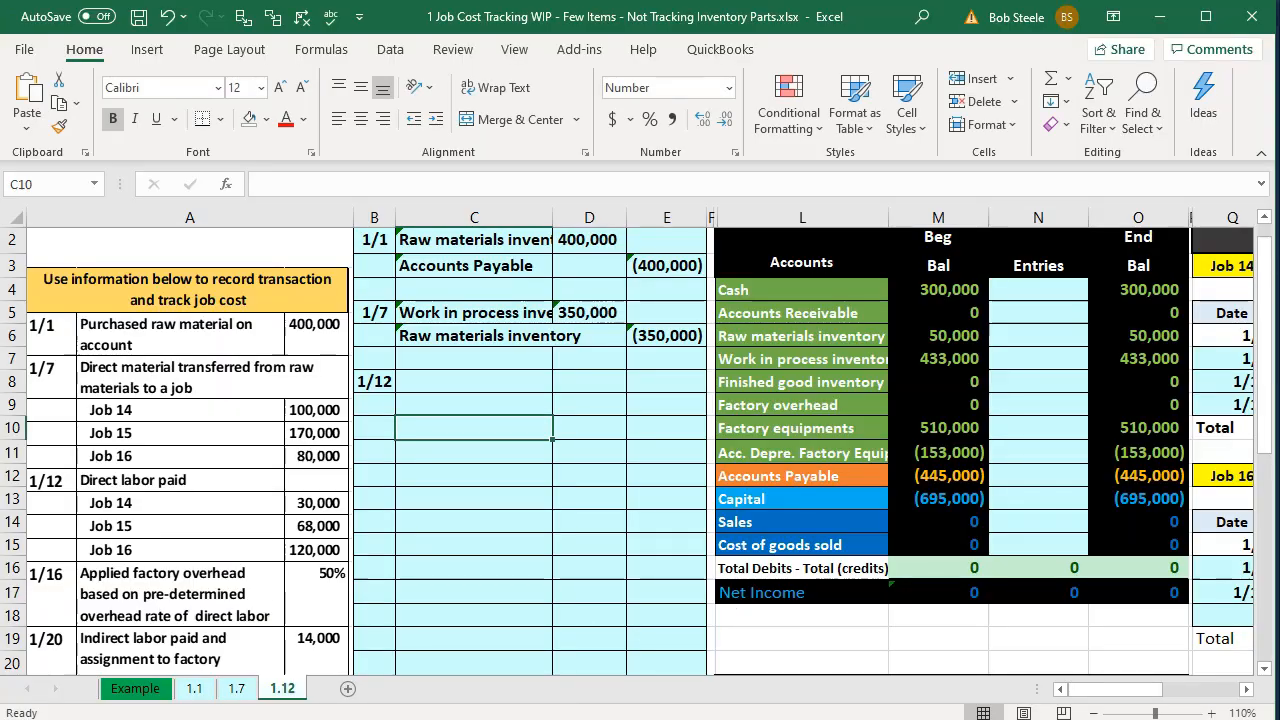
{"action": "left_click", "coordinate": [543, 565]}
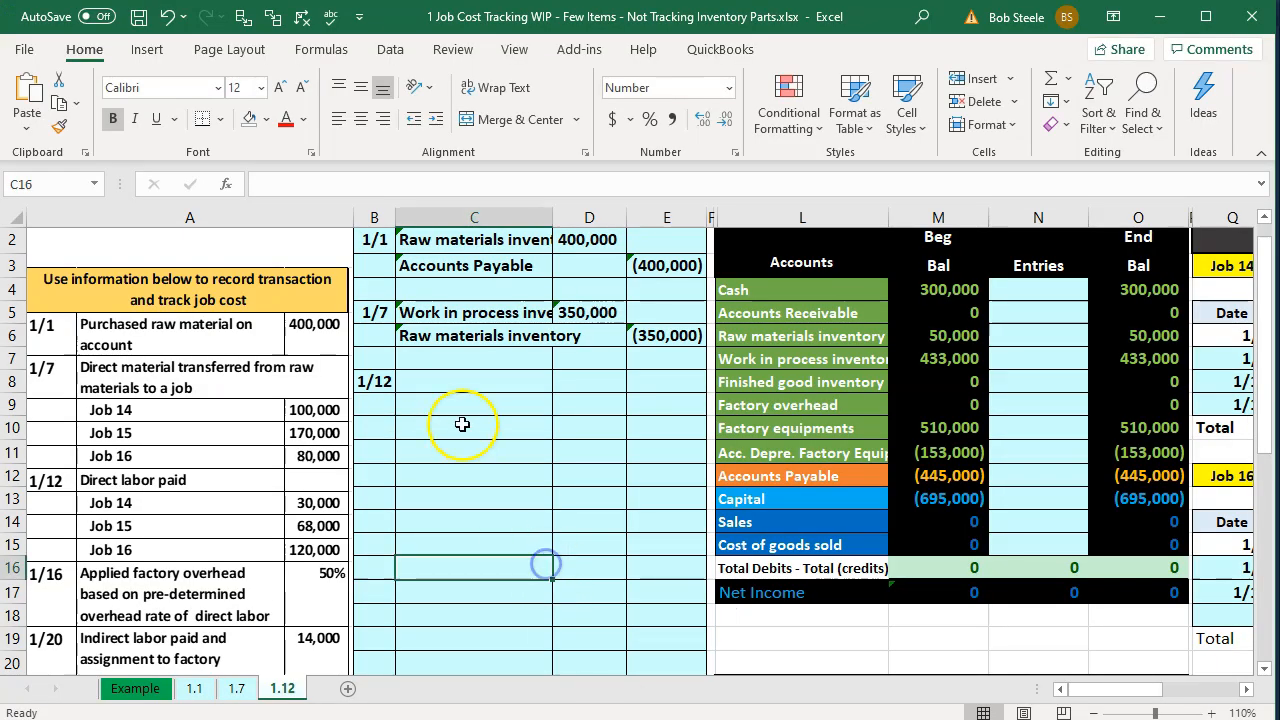
Fill the 1/12 debit account in C8 with a reference to Work in process inventory in L7.
{"action": "left_click", "coordinate": [447, 393]}
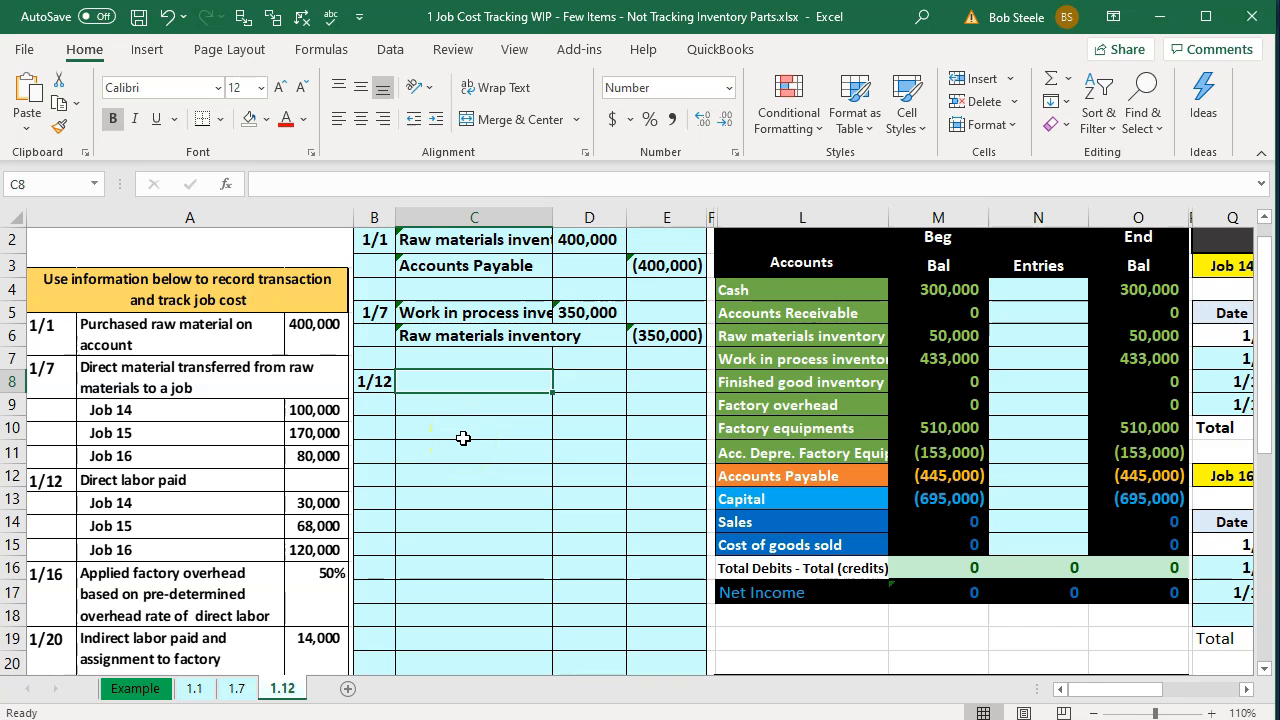
{"action": "scroll", "coordinate": [463, 438], "scroll_direction": "down", "scroll_amount": 1}
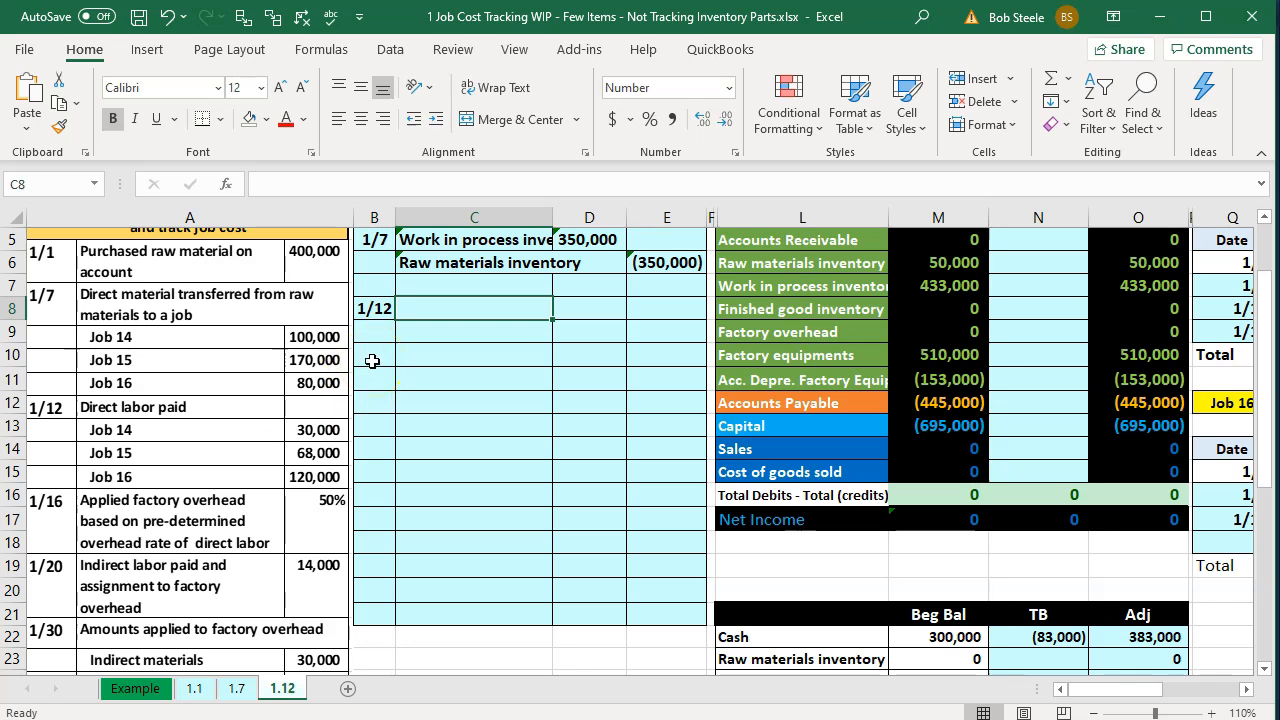
{"action": "type", "text": "="}
{"action": "key", "text": "Right"}
{"action": "key", "text": "Right"}
{"action": "key", "text": "Right"}
{"action": "key", "text": "Right"}
{"action": "key", "text": "Up"}
{"action": "key", "text": "Return"}
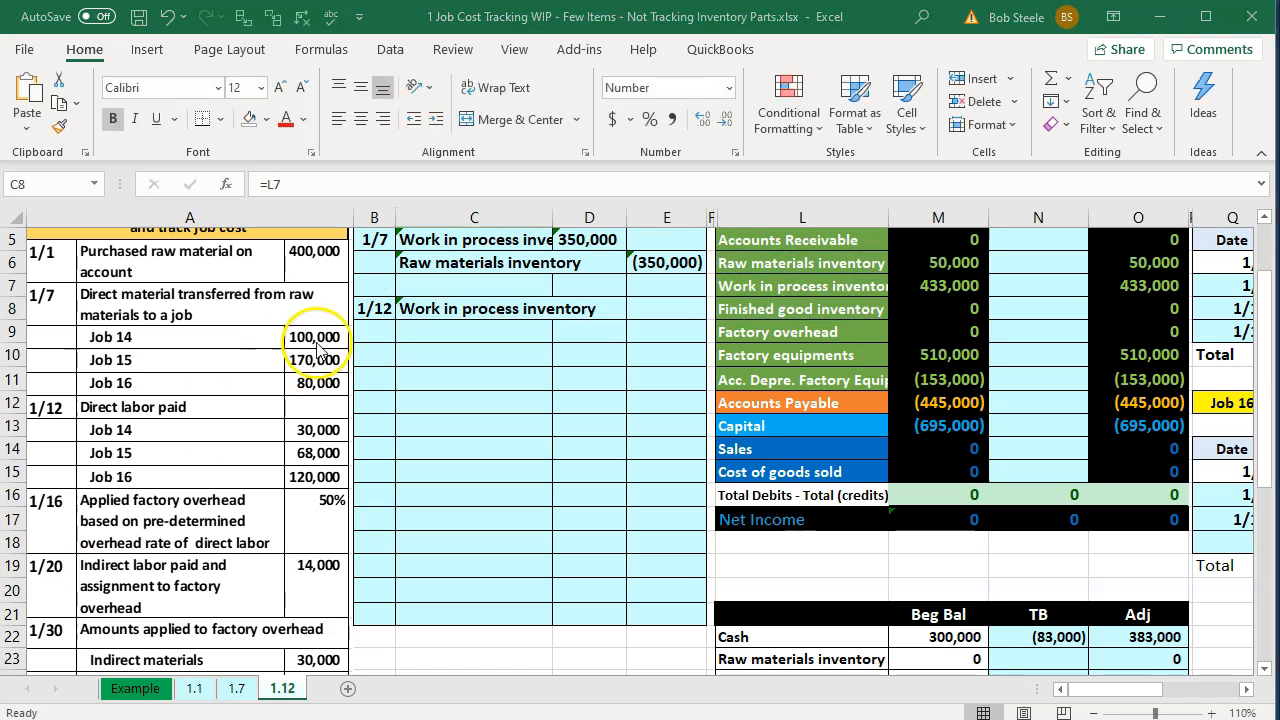
{"action": "left_click", "coordinate": [435, 313]}
{"action": "type", "text": "="}
{"action": "key", "text": "Right"}
{"action": "key", "text": "Right"}
{"action": "key", "text": "Right"}
{"action": "key", "text": "Right"}
{"action": "key", "text": "Up"}
{"action": "key", "text": "Return"}
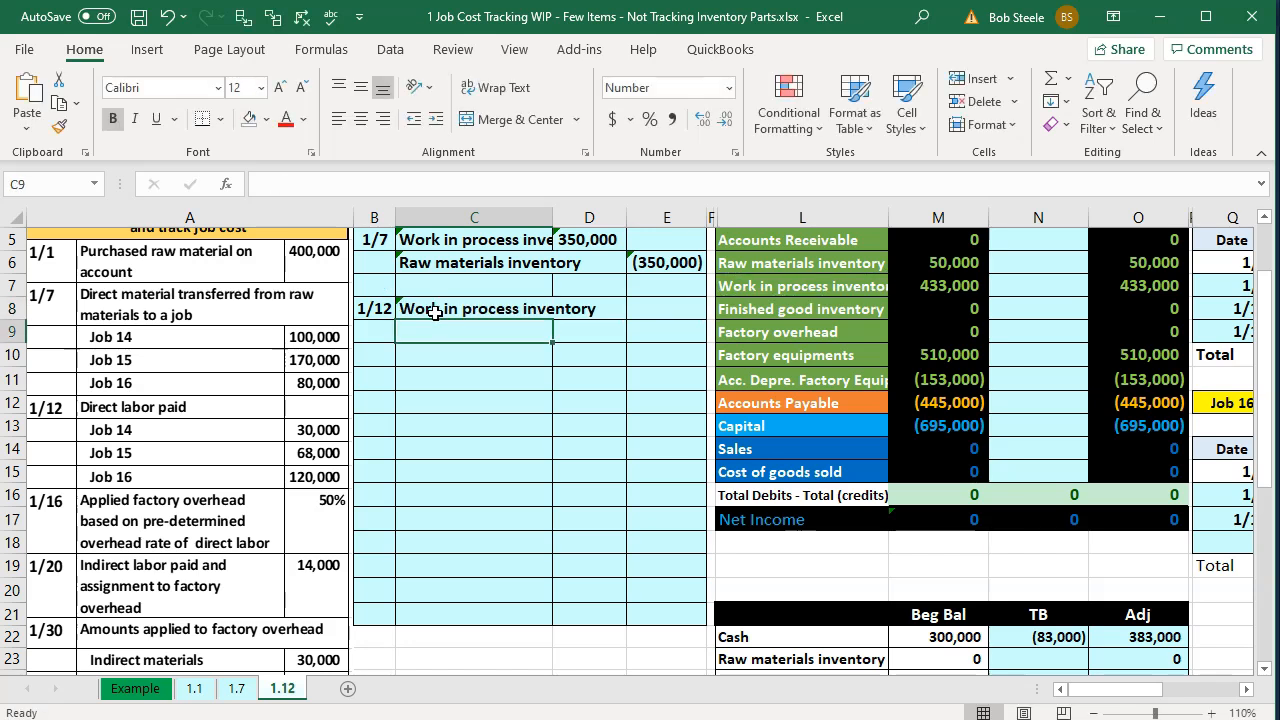
Fill the credit account in C9 of the 1/12 entry with a reference to Cash in the accounts list.
{"action": "type", "text": "="}
{"action": "key", "text": "Right"}
{"action": "key", "text": "Right"}
{"action": "key", "text": "Right"}
{"action": "key", "text": "Right"}
{"action": "key", "text": "Up"}
{"action": "key", "text": "Up"}
{"action": "key", "text": "Up"}
{"action": "key", "text": "Up"}
{"action": "key", "text": "Up"}
{"action": "key", "text": "Up"}
{"action": "key", "text": "Up"}
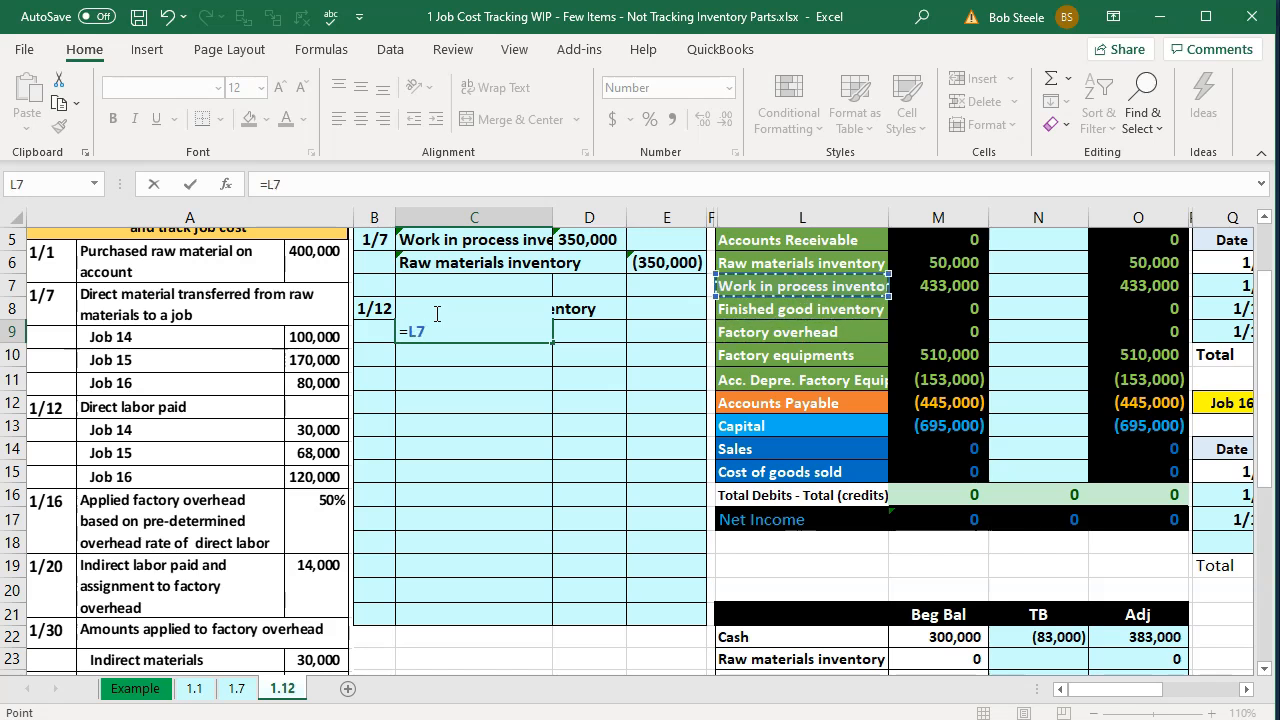
{"action": "key", "text": "Down"}
{"action": "key", "text": "Return"}
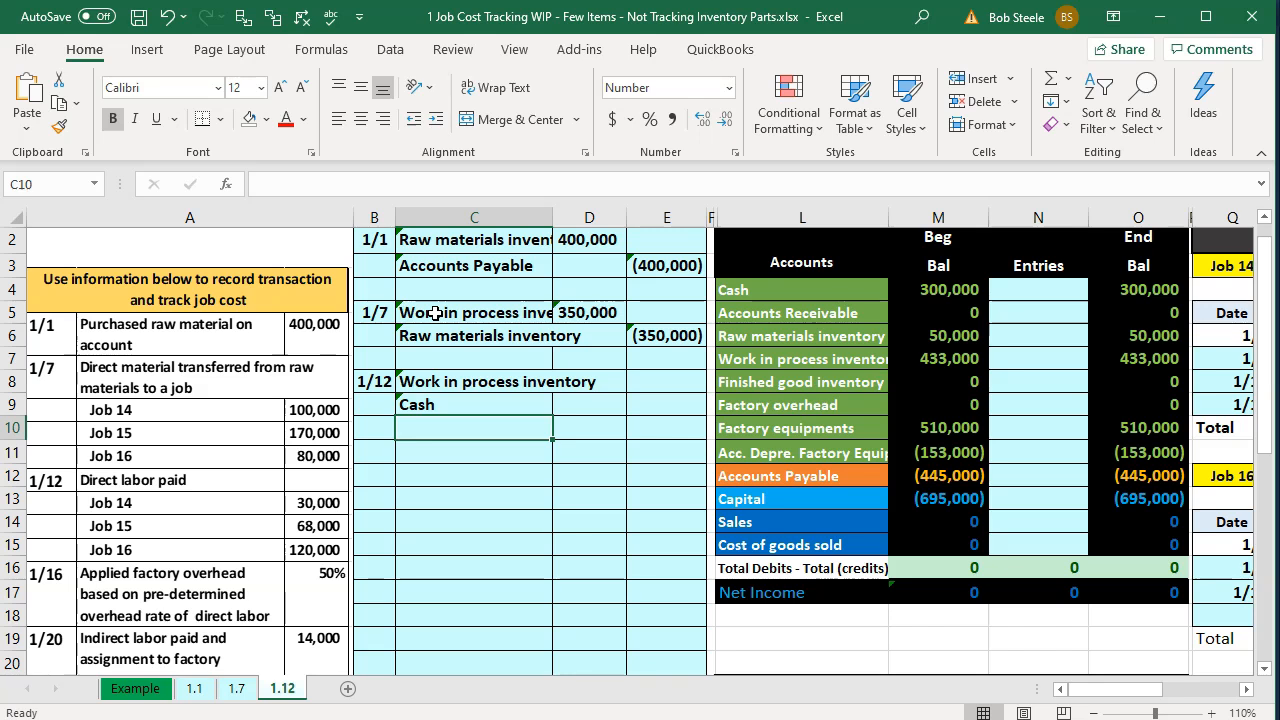
Enter the direct labor debit in D8 as =30000+68000+120000 for the three jobs.
{"action": "left_click", "coordinate": [752, 549]}
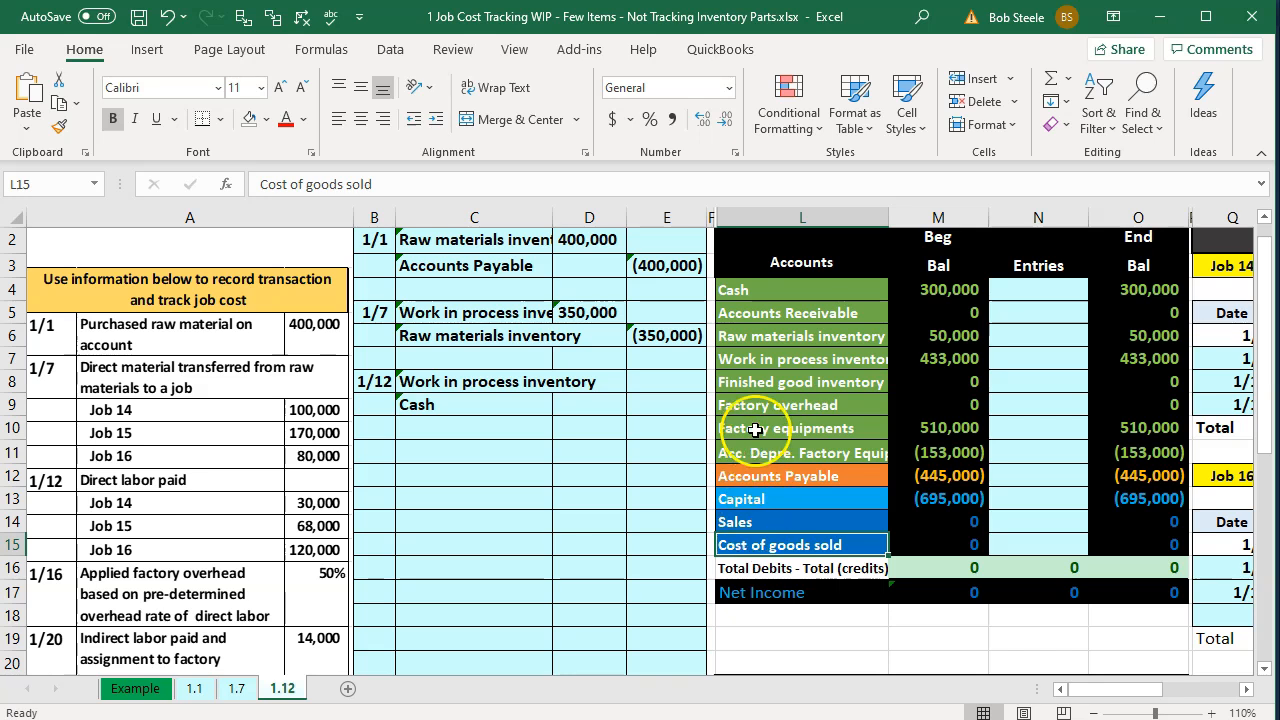
{"action": "left_click", "coordinate": [806, 363]}
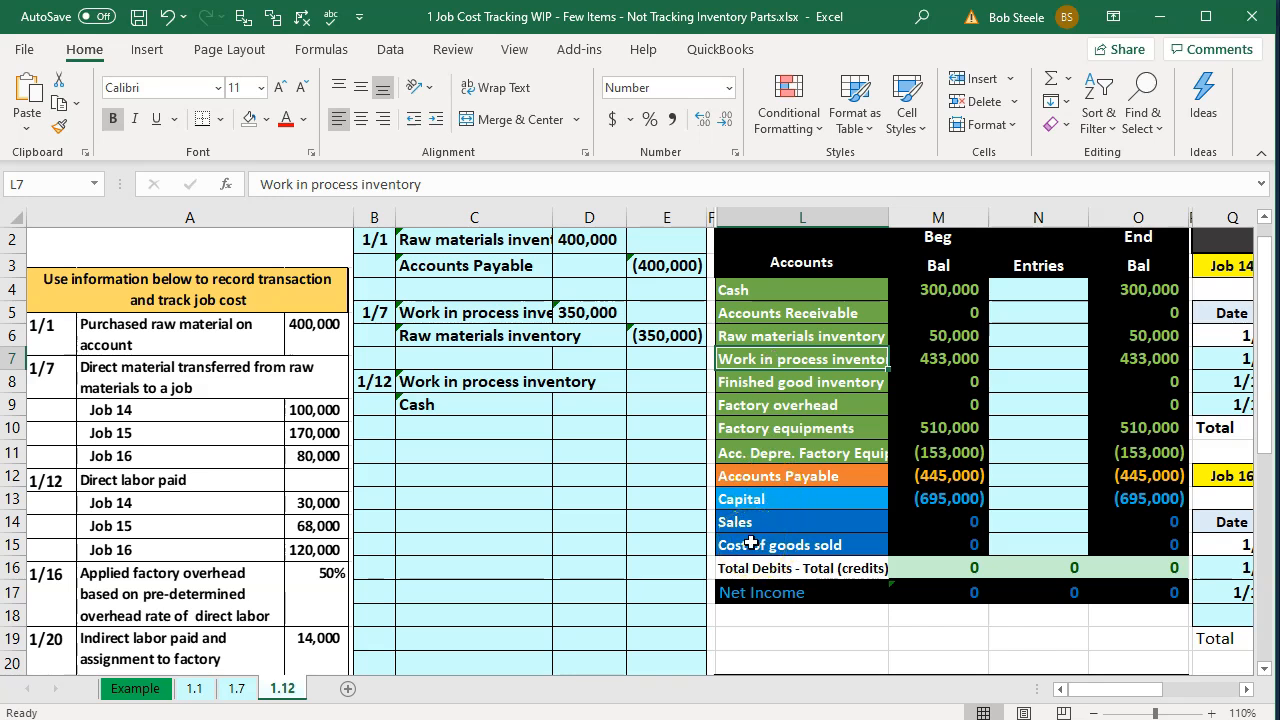
{"action": "left_click", "coordinate": [598, 388]}
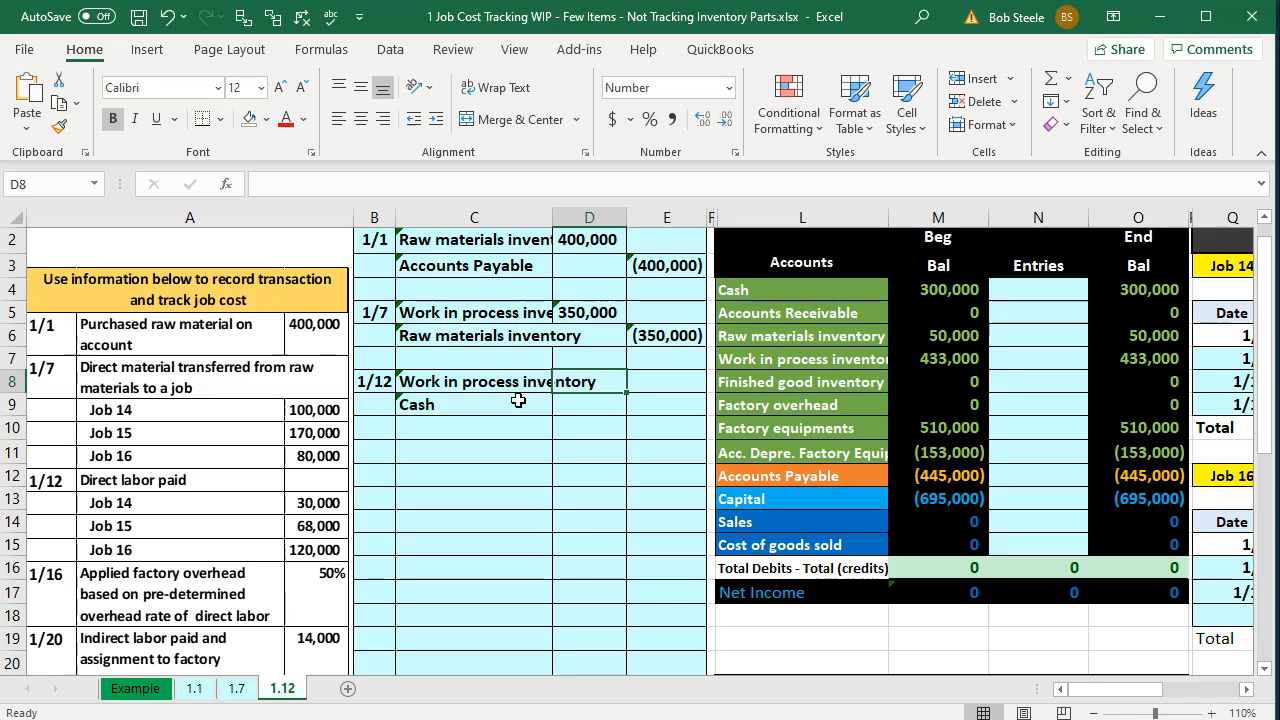
{"action": "type", "text": "="}
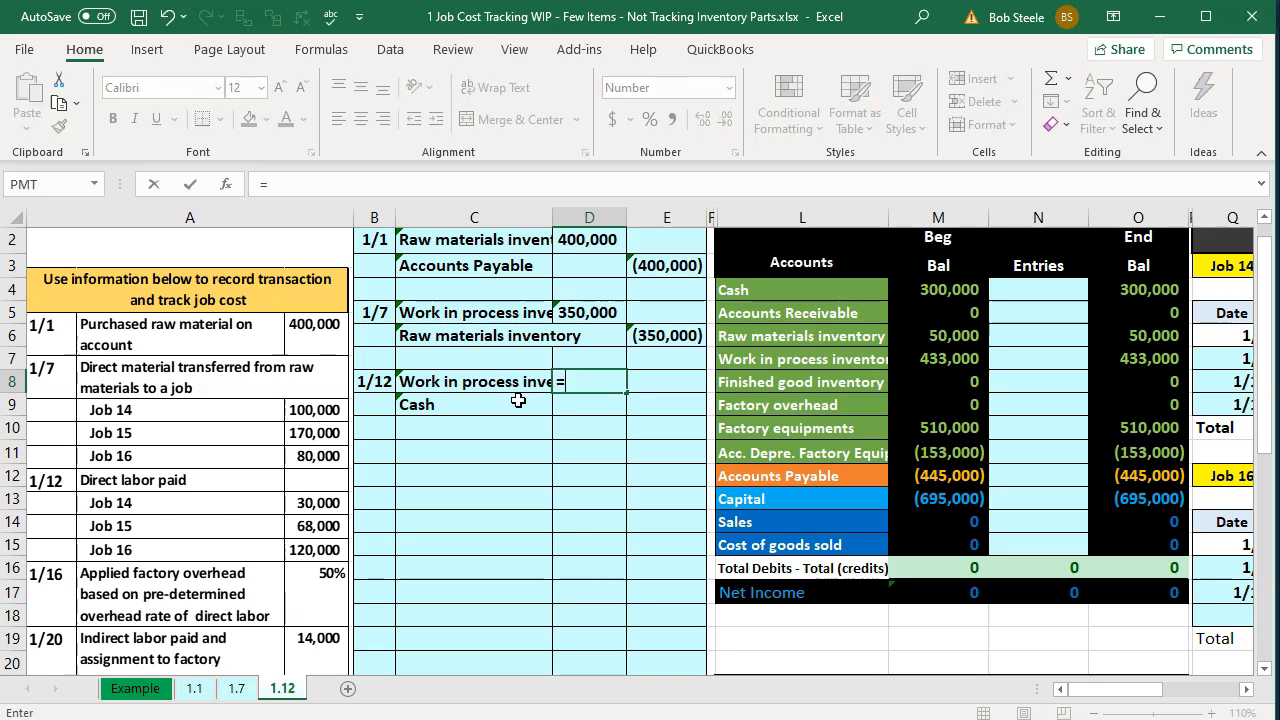
{"action": "type", "text": "30000+"}
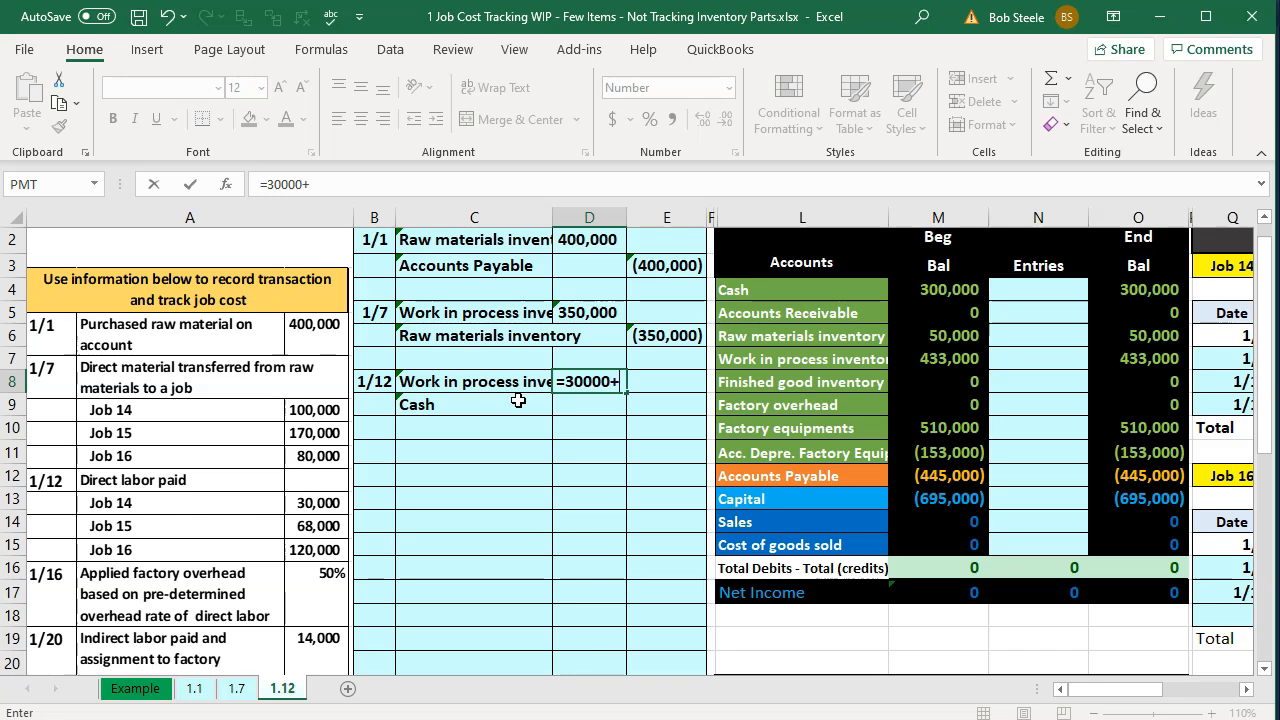
{"action": "type", "text": "68000+120000"}
{"action": "key", "text": "Return"}
Enter the cash credit in E9 with the formula =-D8.
{"action": "key", "text": "Right"}
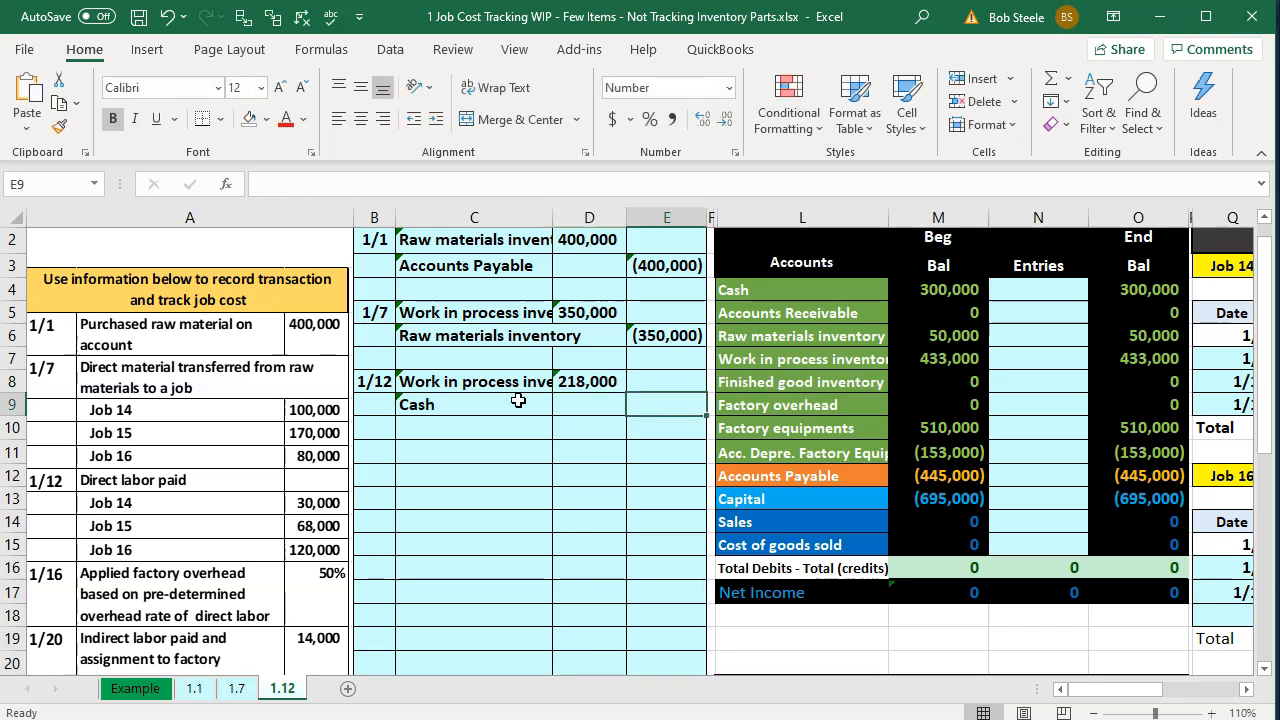
{"action": "type", "text": "=-d8"}
{"action": "key", "text": "Return"}
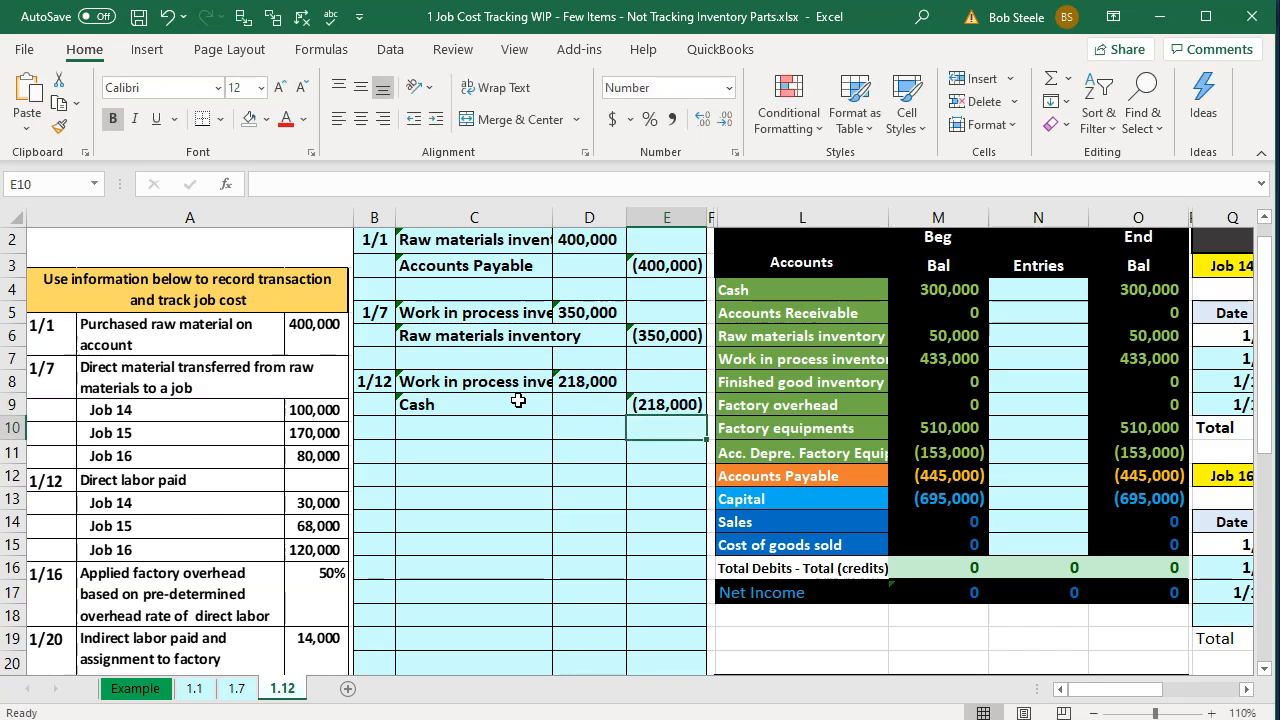
Post the debit from D8 to the Entries cell N7 for Work in process inventory.
{"action": "key", "text": "Right"}
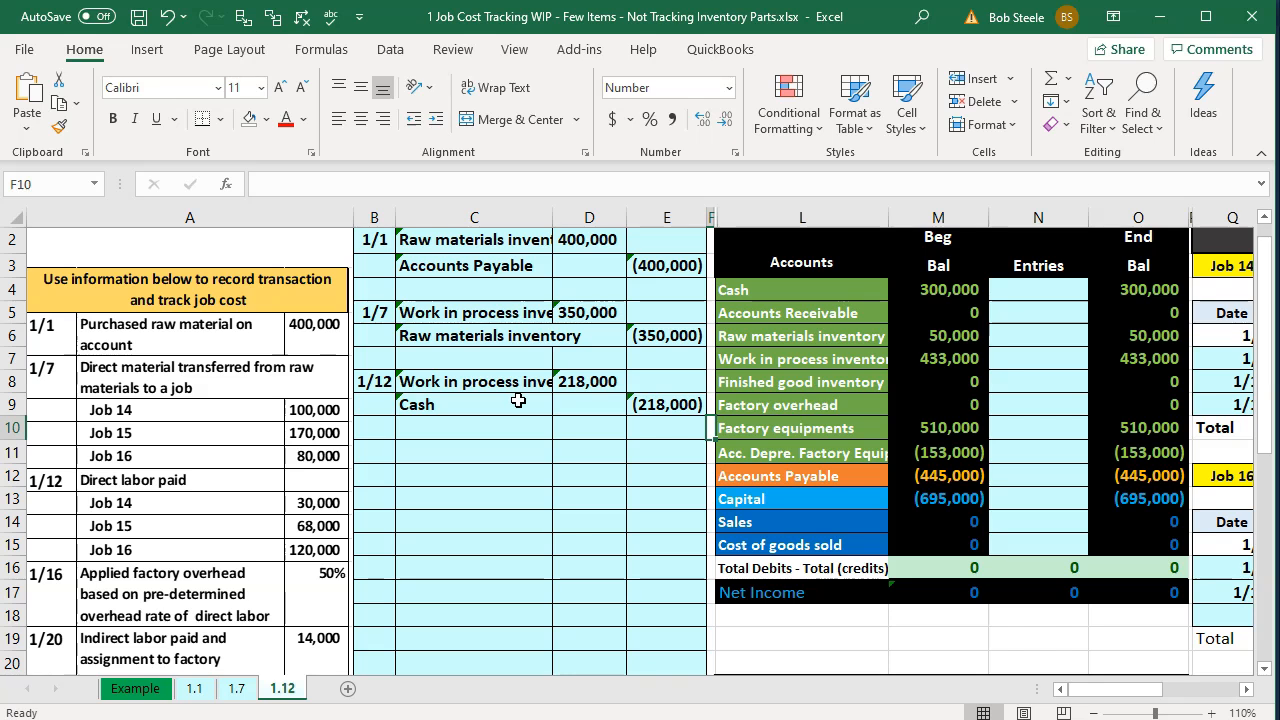
{"action": "key", "text": "Right"}
{"action": "key", "text": "Right"}
{"action": "key", "text": "Right"}
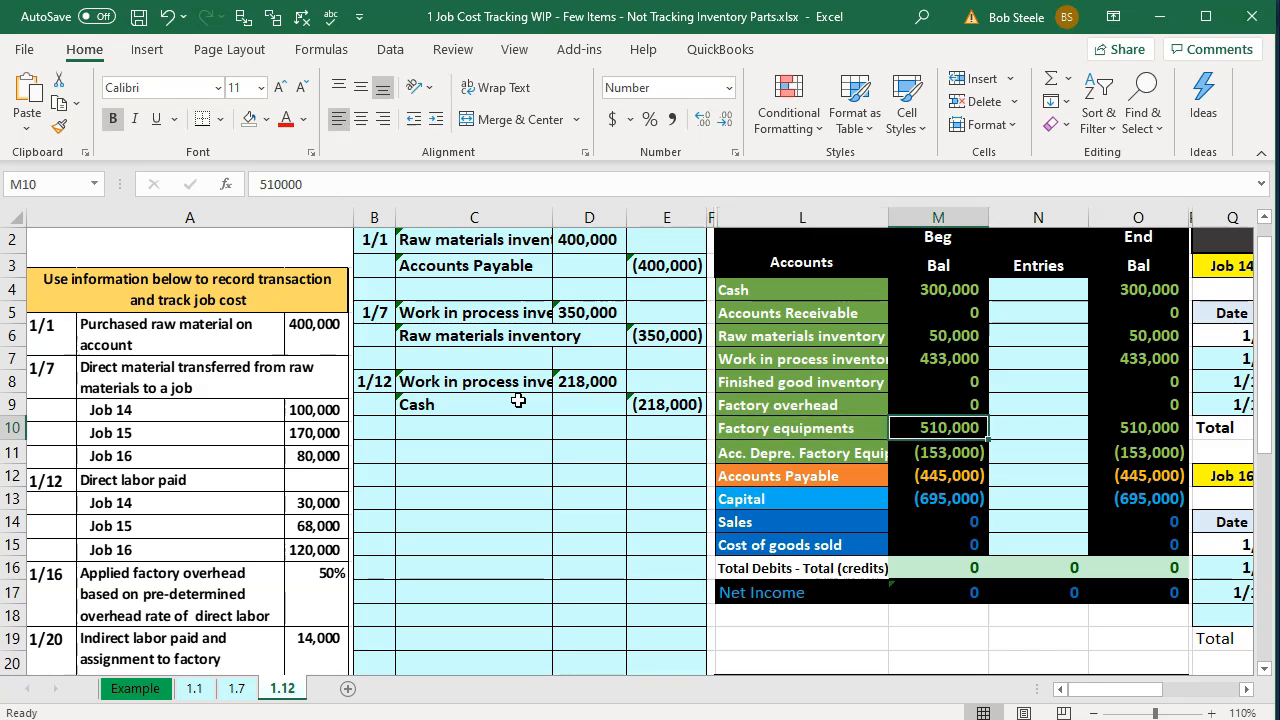
{"action": "key", "text": "Up"}
{"action": "key", "text": "Up"}
{"action": "key", "text": "Up"}
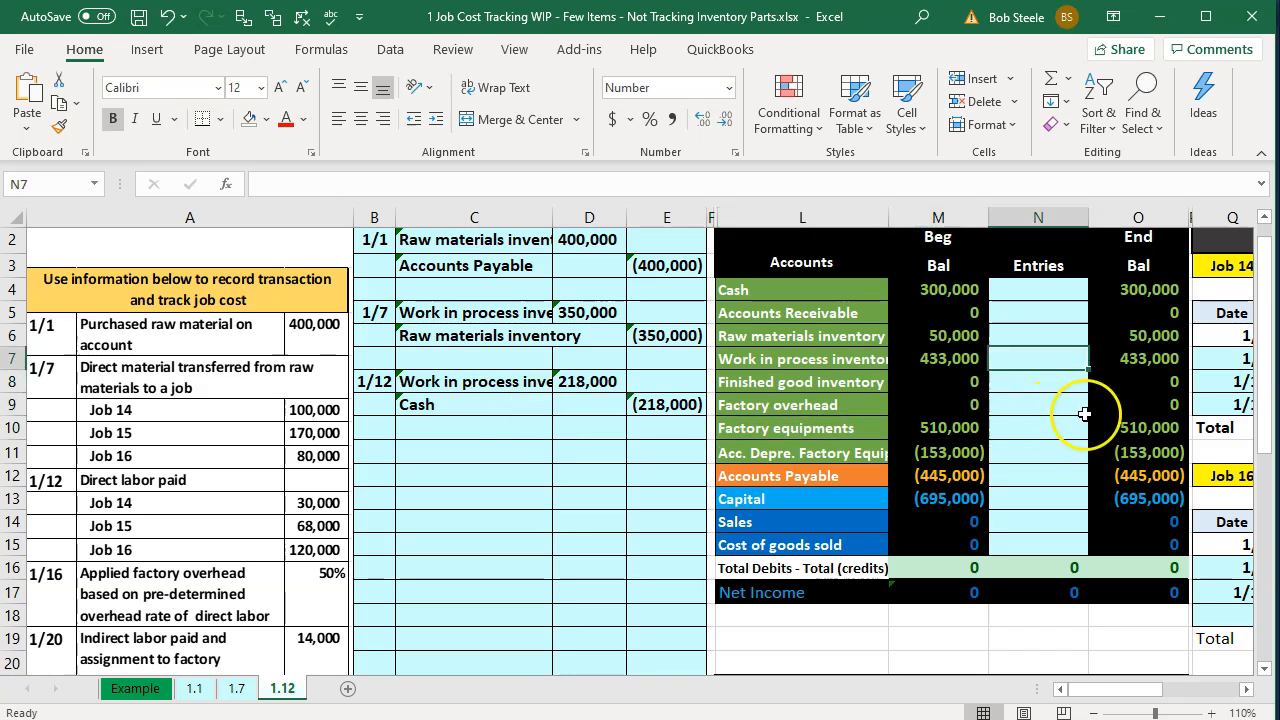
{"action": "type", "text": "="}
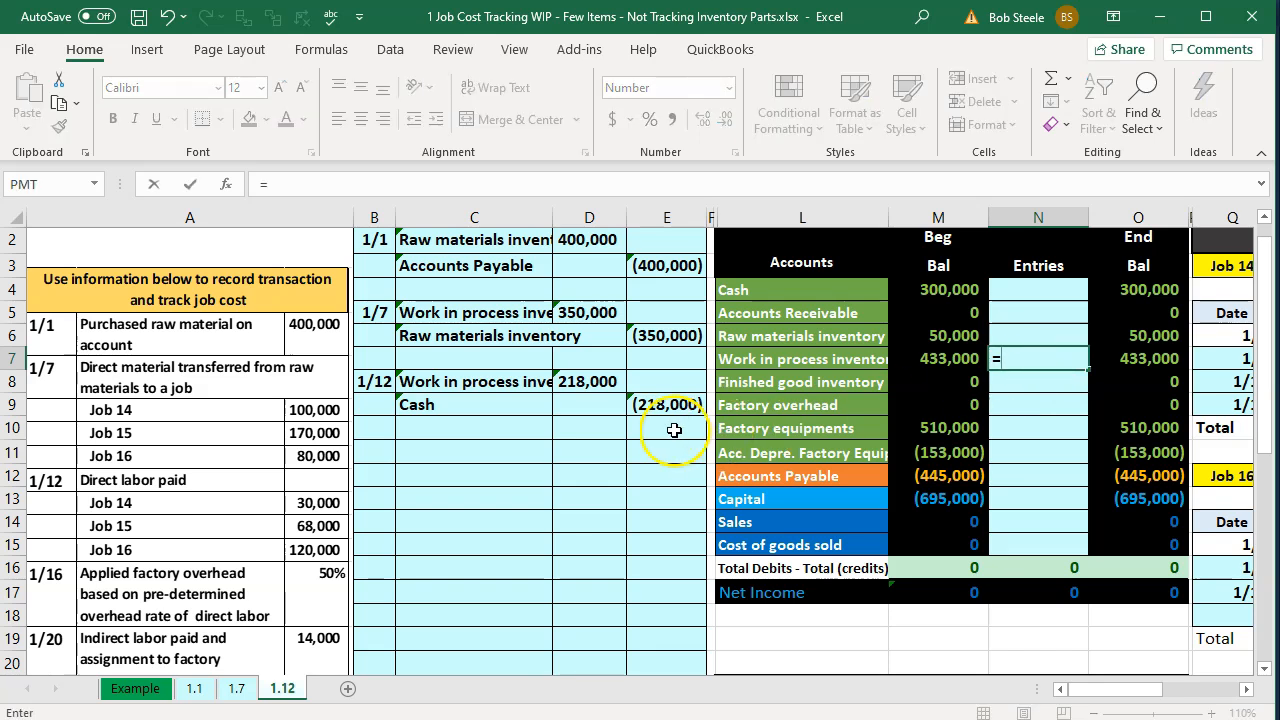
{"action": "left_click", "coordinate": [600, 382]}
{"action": "key", "text": "Return"}
Post the credit from E9 to the Entries cell N4 for Cash.
{"action": "key", "text": "Up"}
{"action": "key", "text": "Up"}
{"action": "key", "text": "Up"}
{"action": "key", "text": "Up"}
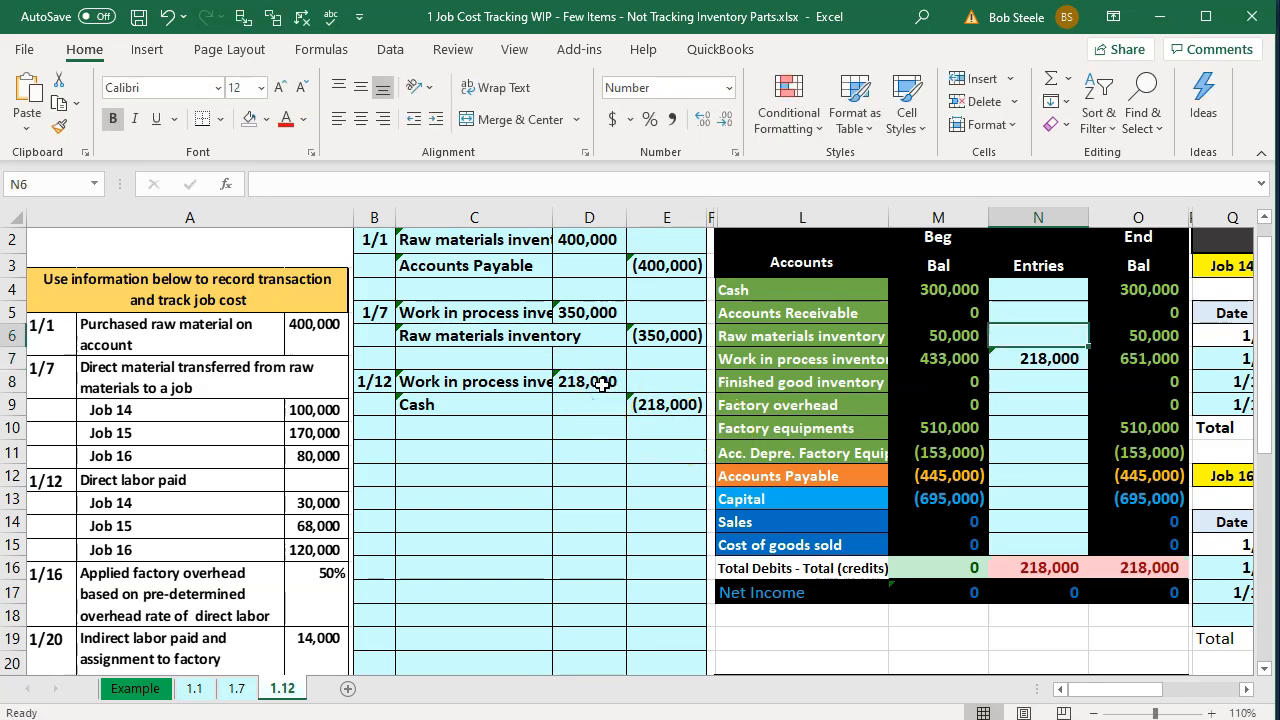
{"action": "type", "text": "="}
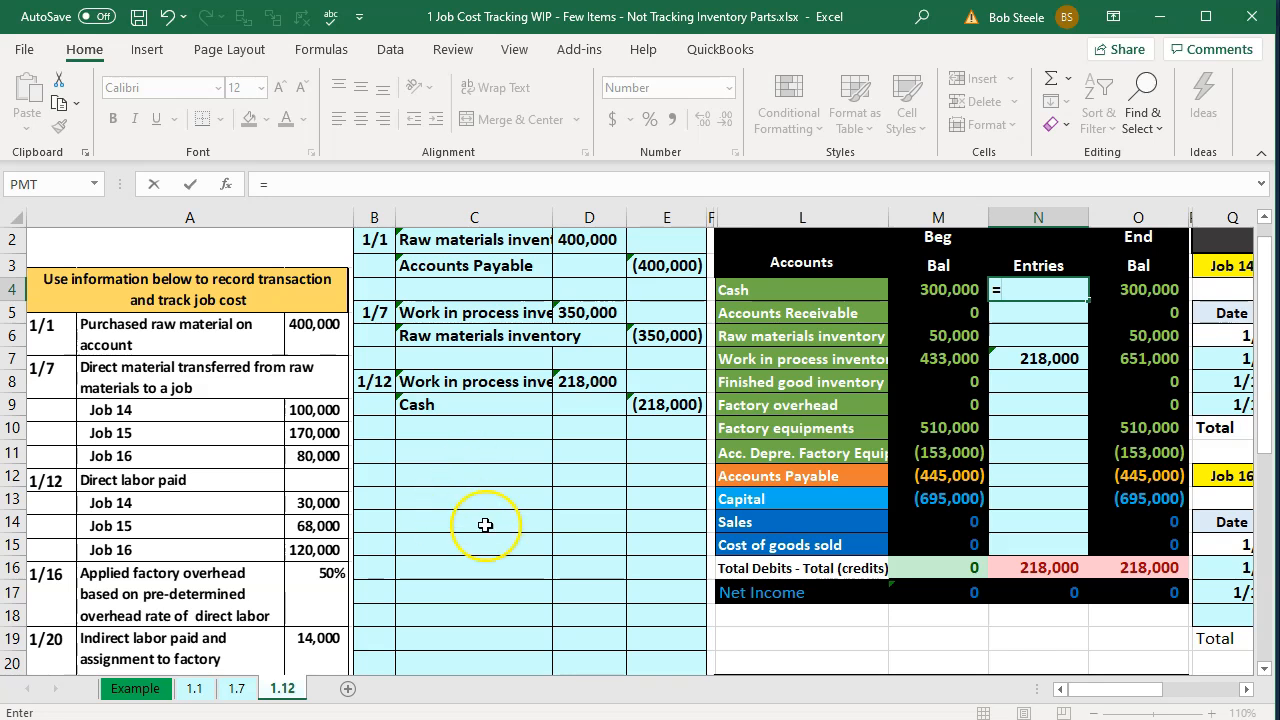
{"action": "left_click", "coordinate": [682, 404]}
{"action": "key", "text": "Return"}
Record 30,000 of direct labor on the 1/12 row of Job 14's cost record, in S8.
{"action": "key", "text": "Down"}
{"action": "key", "text": "Down"}
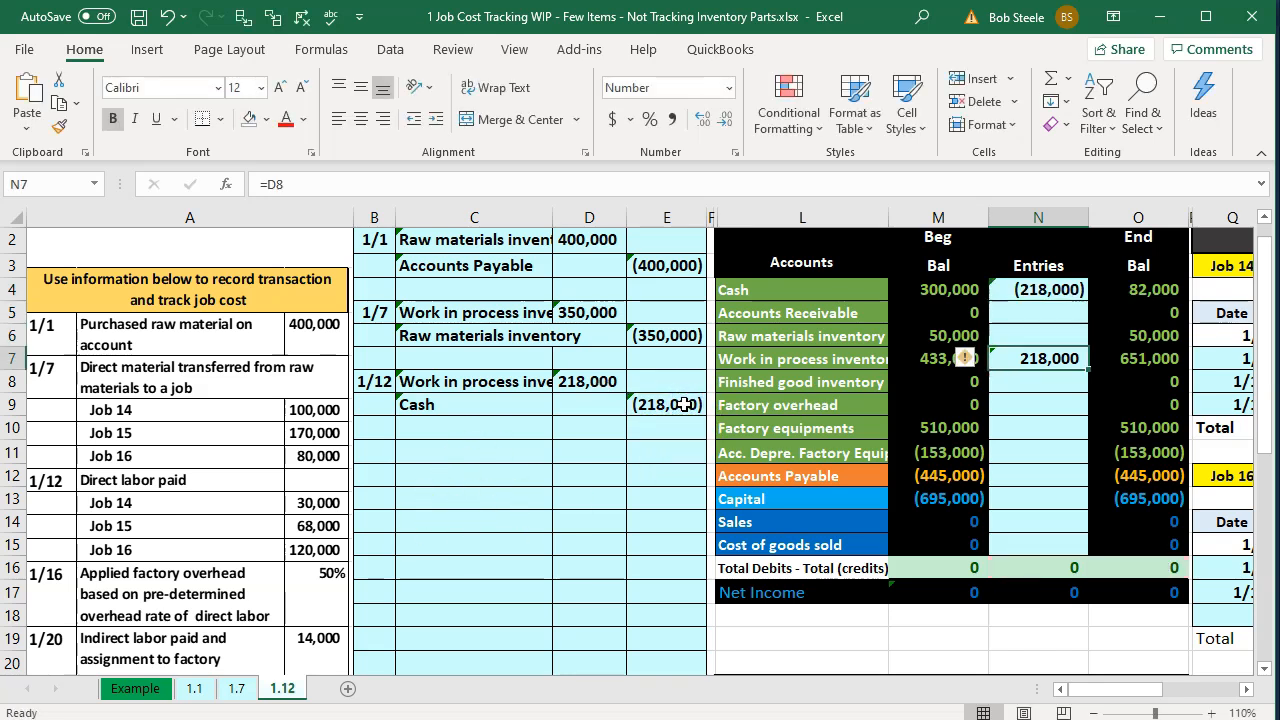
{"action": "key", "text": "Right"}
{"action": "key", "text": "Right"}
{"action": "key", "text": "Left"}
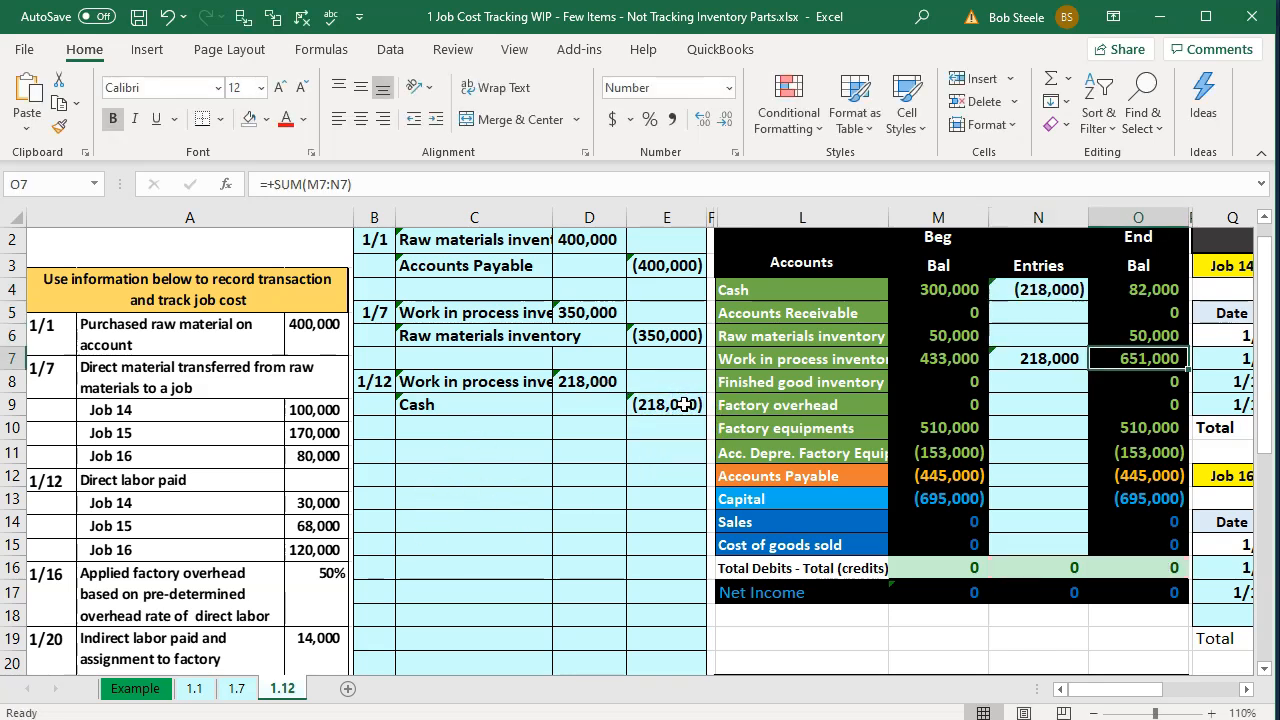
{"action": "key", "text": "Right"}
{"action": "key", "text": "Right"}
{"action": "key", "text": "Right"}
{"action": "key", "text": "Right"}
{"action": "key", "text": "Right"}
{"action": "key", "text": "Right"}
{"action": "key", "text": "Right"}
{"action": "key", "text": "Right"}
{"action": "key", "text": "Right"}
{"action": "key", "text": "Right"}
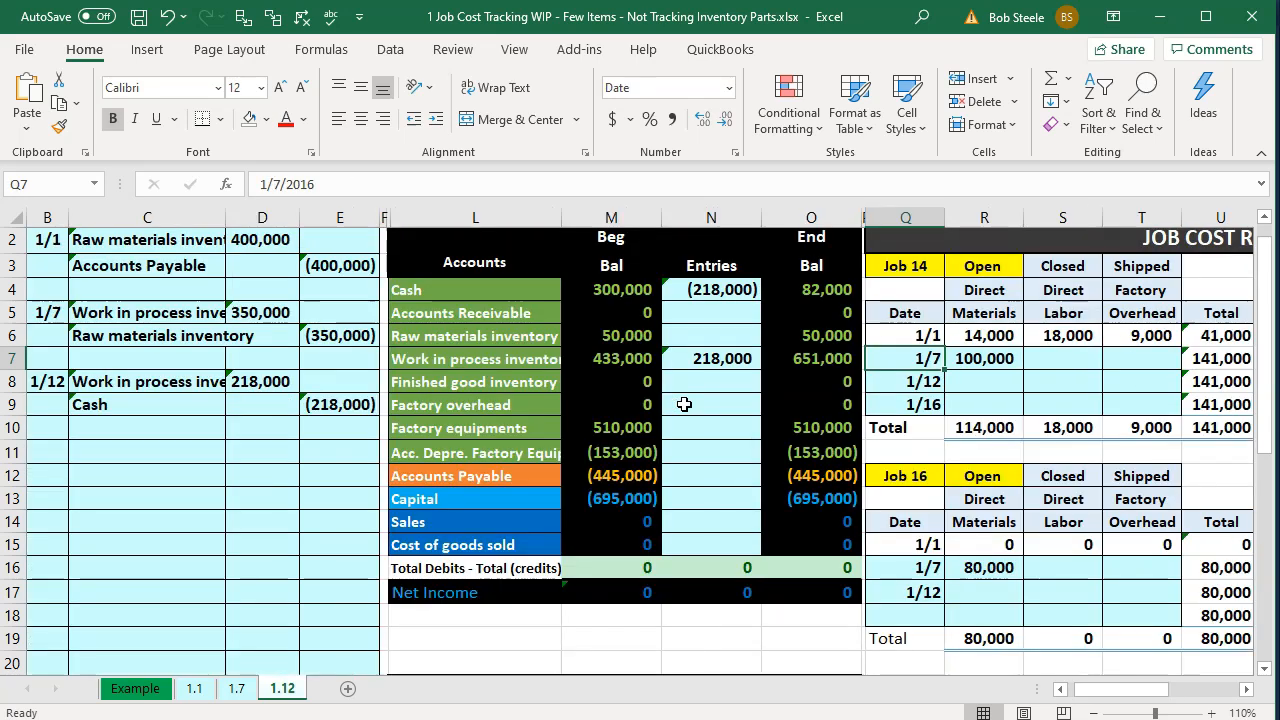
{"action": "key", "text": "Right"}
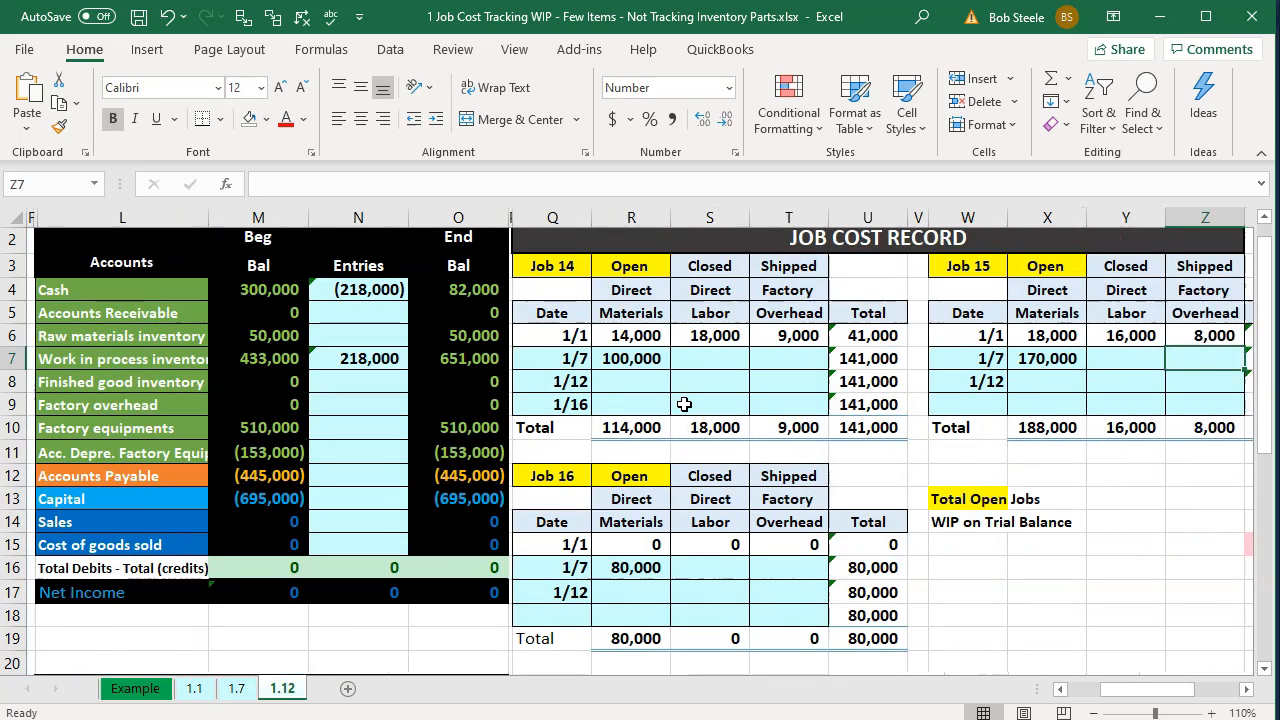
{"action": "key", "text": "Left"}
{"action": "key", "text": "Left"}
{"action": "key", "text": "Left"}
{"action": "key", "text": "Left"}
{"action": "key", "text": "Left"}
{"action": "key", "text": "Left"}
{"action": "key", "text": "Left"}
{"action": "key", "text": "Down"}
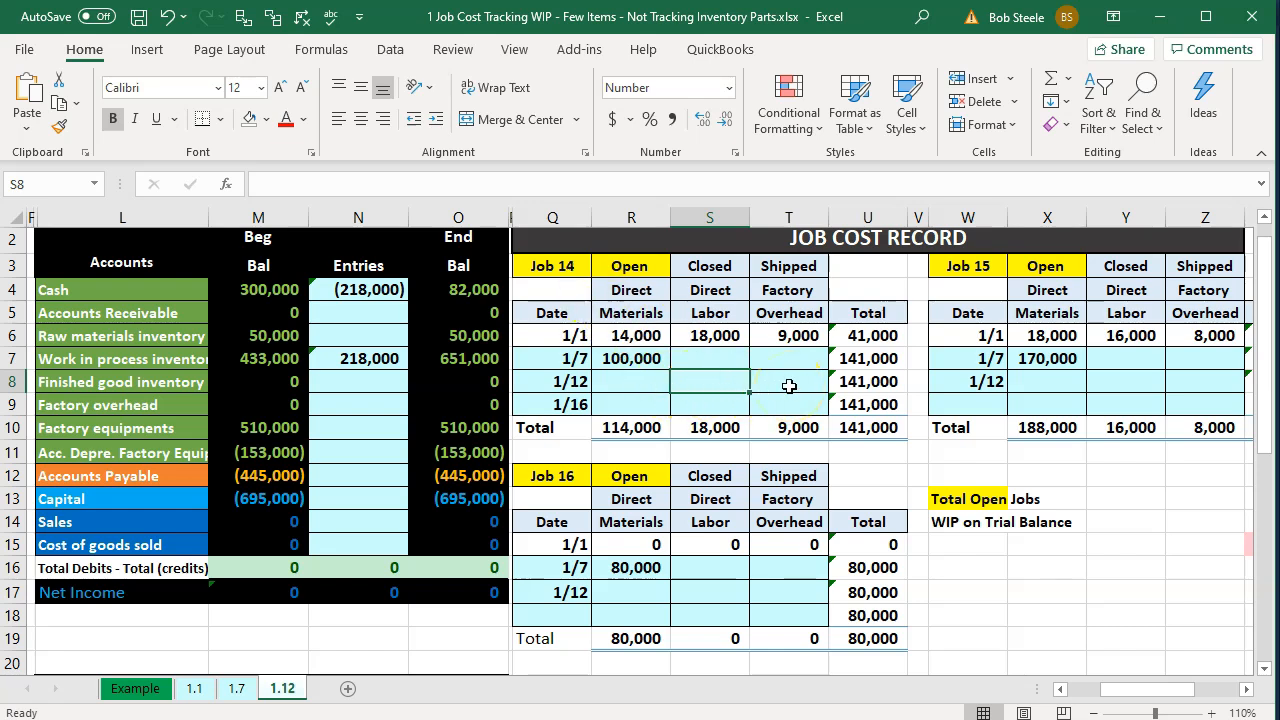
{"action": "type", "text": "30000"}
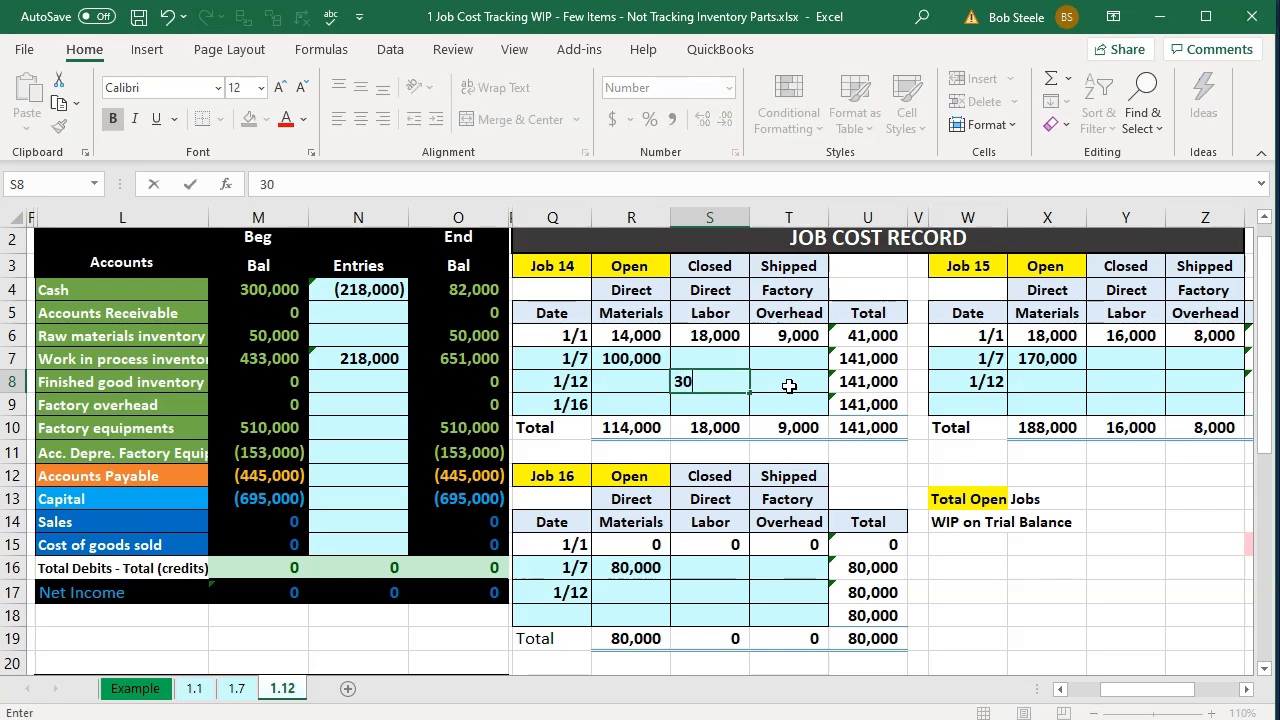
{"action": "key", "text": "Return"}
Record 68,000 of direct labor on the 1/12 row of Job 15's cost record, in Y8.
{"action": "key", "text": "Right"}
{"action": "key", "text": "Right"}
{"action": "key", "text": "Right"}
{"action": "key", "text": "Right"}
{"action": "key", "text": "Right"}
{"action": "key", "text": "Right"}
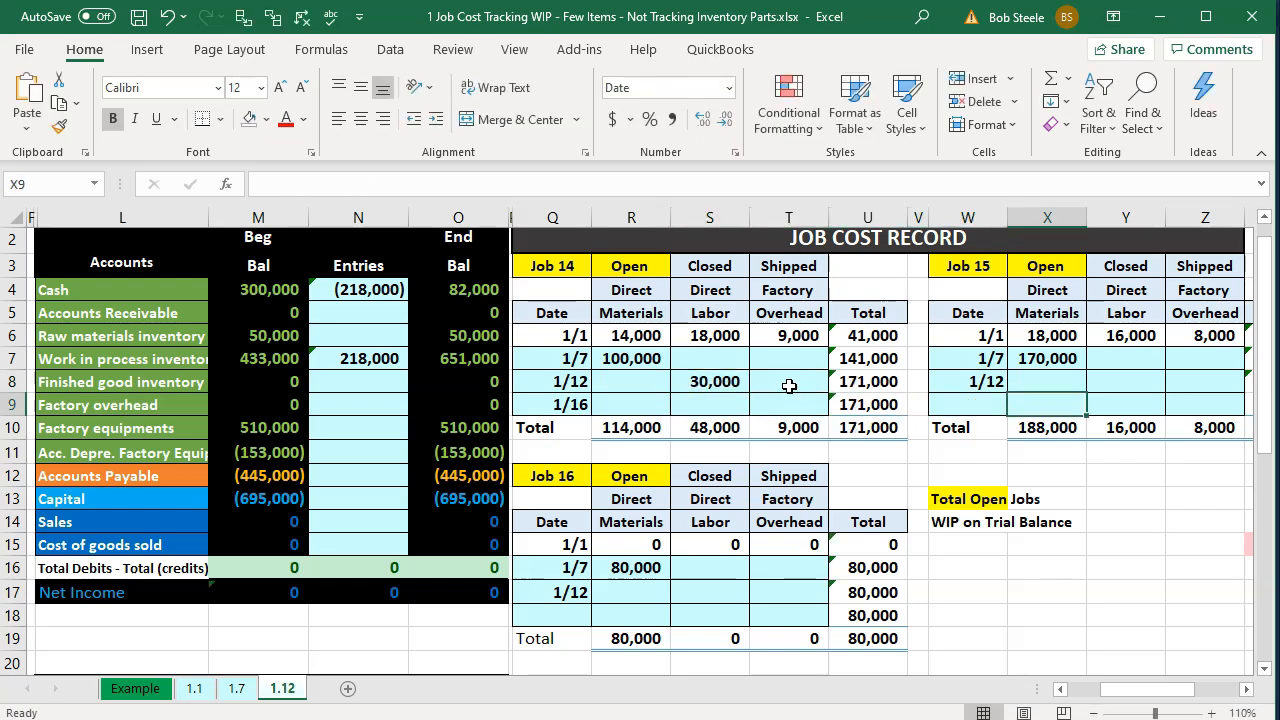
{"action": "key", "text": "Up"}
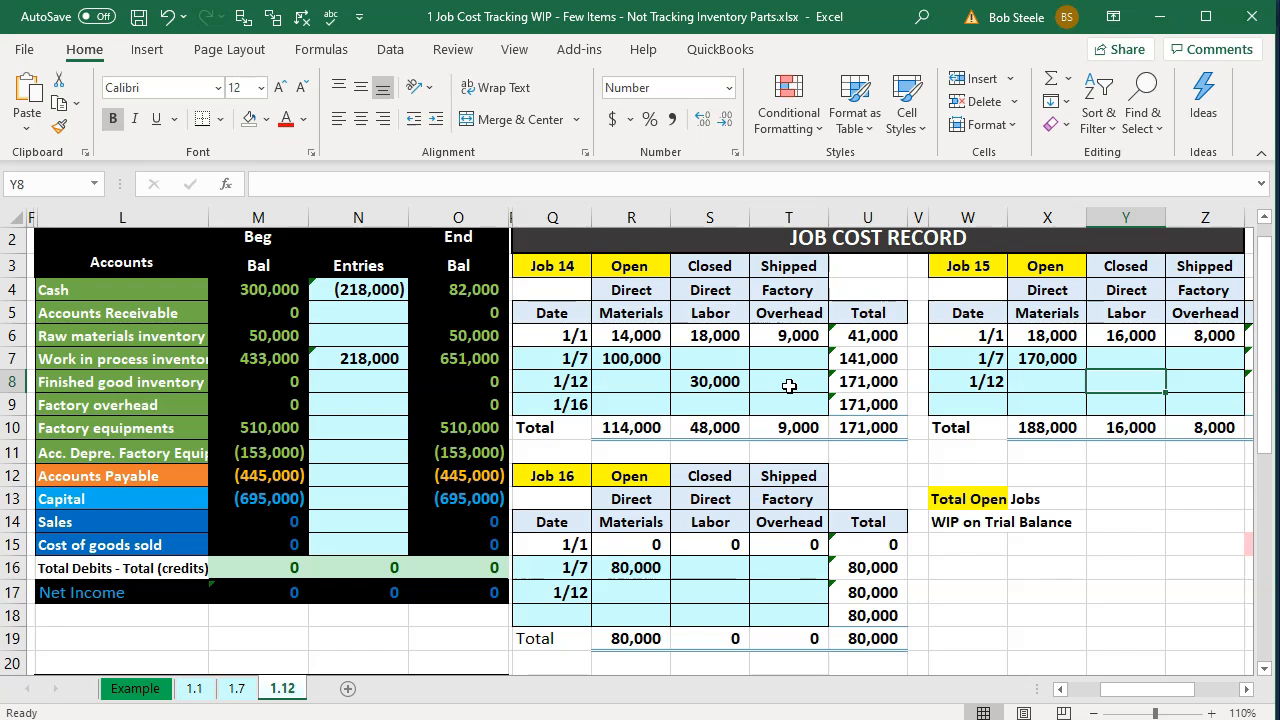
{"action": "type", "text": "68,00"}
{"action": "key", "text": "Return"}
Record 120,000 of direct labor on the 1/12 row of Job 16's cost record, in S17.
{"action": "key", "text": "Down"}
{"action": "key", "text": "Down"}
{"action": "key", "text": "Down"}
{"action": "key", "text": "Down"}
{"action": "key", "text": "Down"}
{"action": "key", "text": "Down"}
{"action": "key", "text": "Down"}
{"action": "key", "text": "Left"}
{"action": "key", "text": "Left"}
{"action": "key", "text": "Left"}
{"action": "key", "text": "Left"}
{"action": "key", "text": "Left"}
{"action": "key", "text": "Left"}
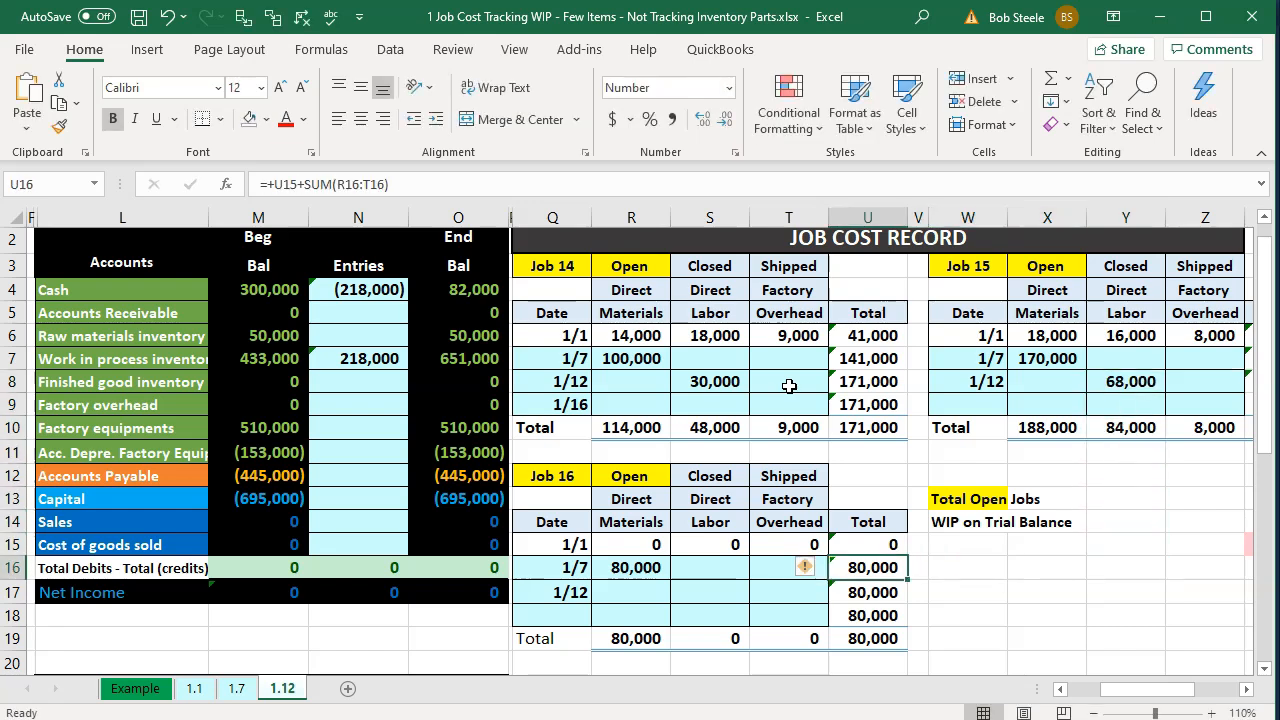
{"action": "key", "text": "Down"}
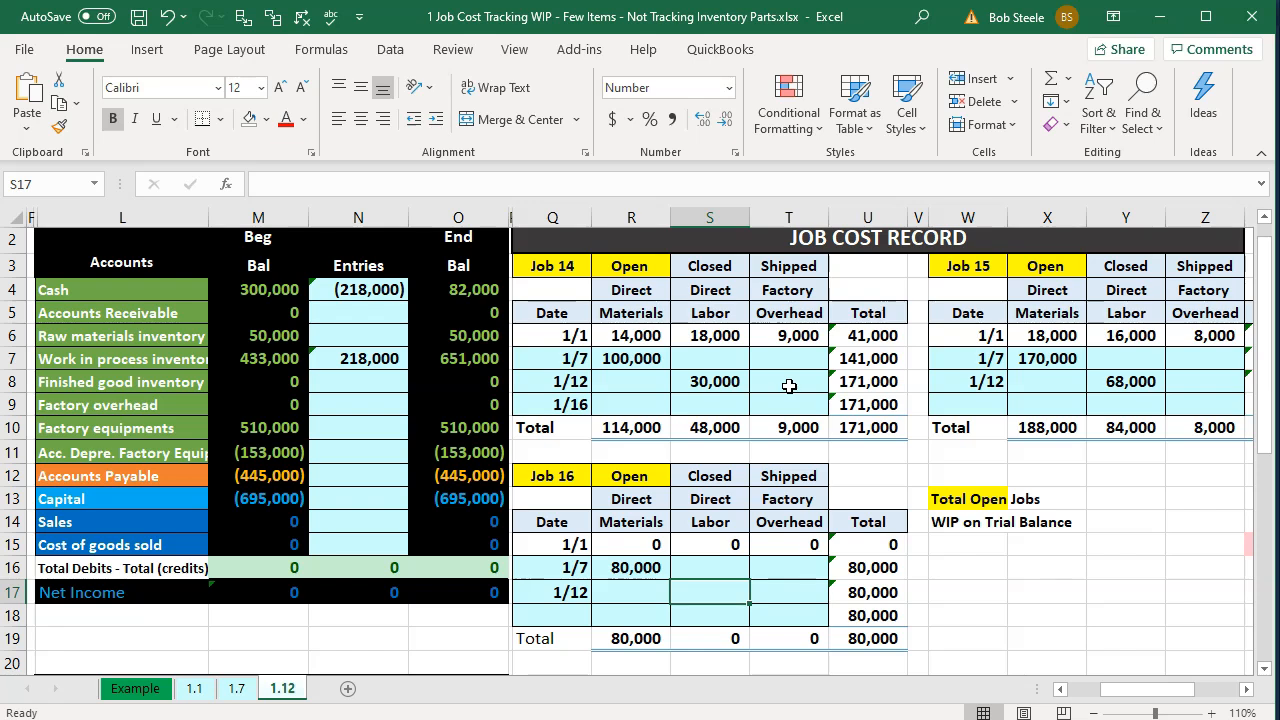
{"action": "type", "text": "120000"}
{"action": "key", "text": "Return"}
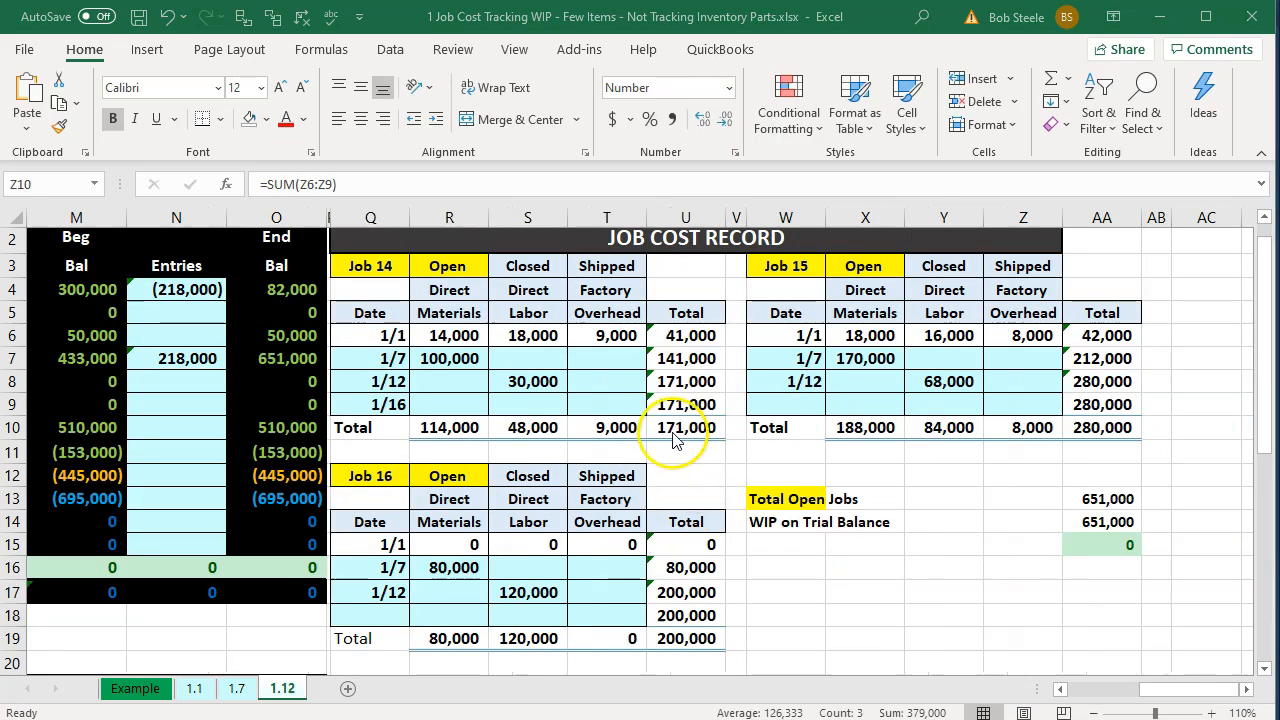
Select the overall totals of Jobs 14, 15 and 16 together to check their combined sum.
{"action": "left_click", "coordinate": [681, 434], "text": "ctrl"}
{"action": "left_click", "coordinate": [703, 475]}
{"action": "left_click", "coordinate": [692, 434], "text": "ctrl"}
{"action": "left_click", "coordinate": [684, 638], "text": "ctrl"}
{"action": "left_click", "coordinate": [1096, 432], "text": "ctrl"}
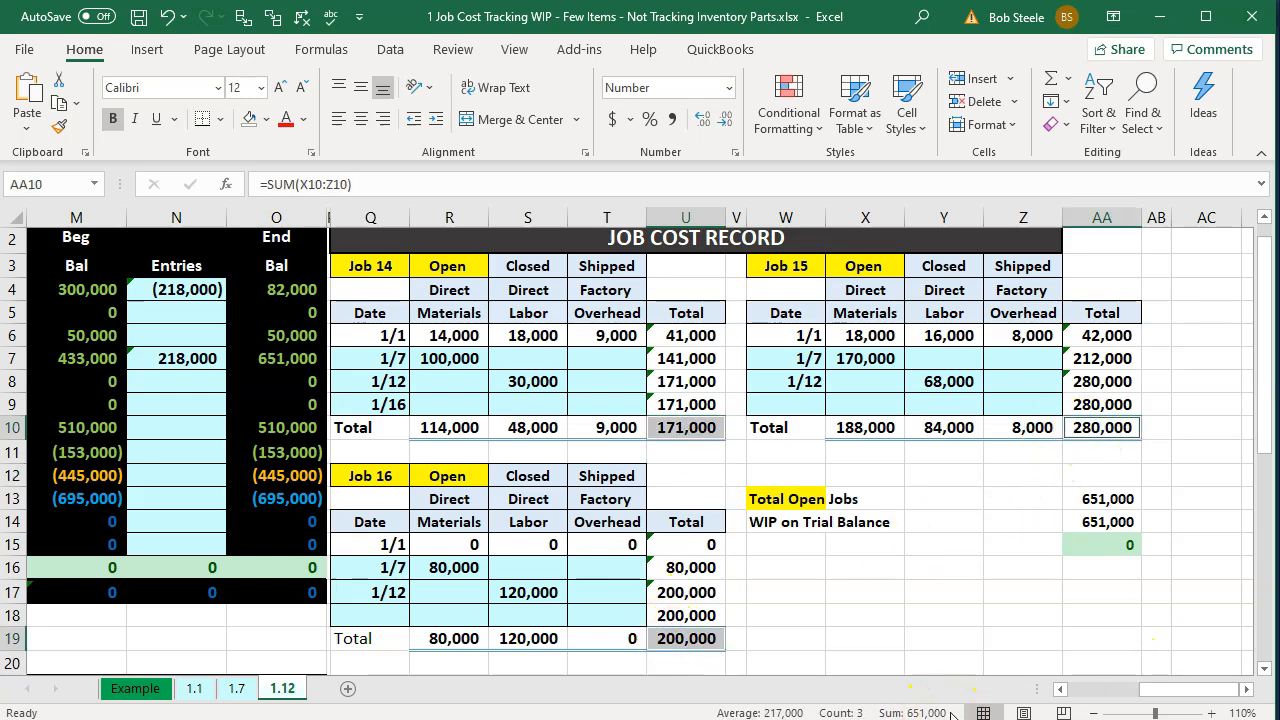
Check the Total Open Jobs formula against the WIP on Trial Balance reference and the work in process row of the trial balance.
{"action": "left_click", "coordinate": [1025, 609]}
{"action": "left_click", "coordinate": [1097, 499]}
{"action": "double_click", "coordinate": [1097, 499]}
{"action": "key", "text": "Return"}
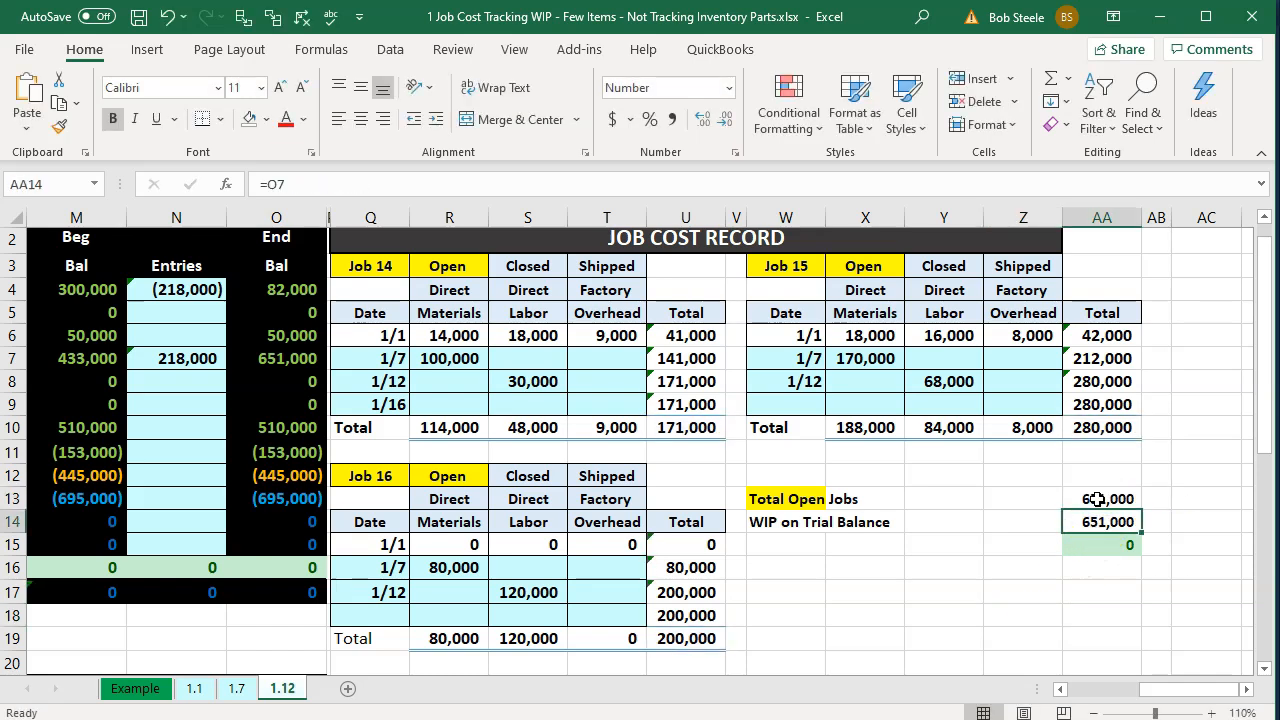
{"action": "left_click", "coordinate": [308, 359]}
{"action": "key", "text": "Left"}
{"action": "key", "text": "Left"}
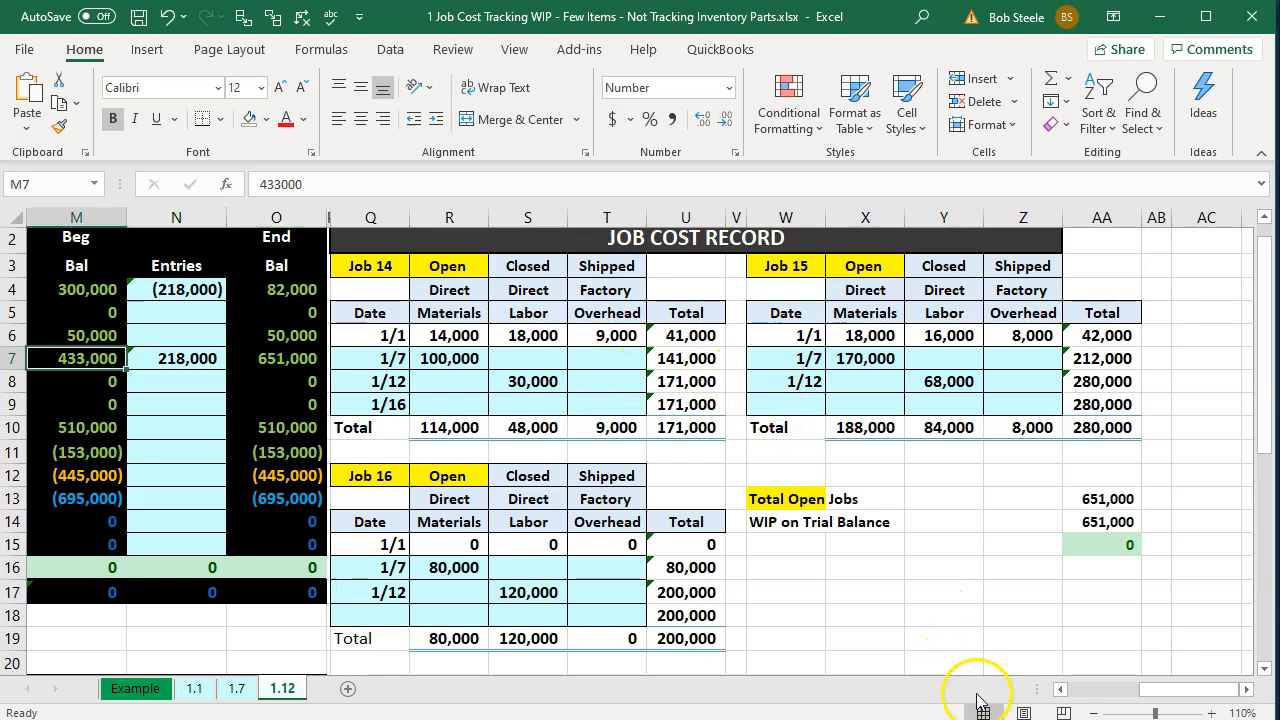
Switch to QuickBooks and run the Trial Balance report from 01/01/2020 to 12/31/2020, checking the Work In Progress WIP and Checking balances.
{"action": "left_click", "coordinate": [760, 718]}
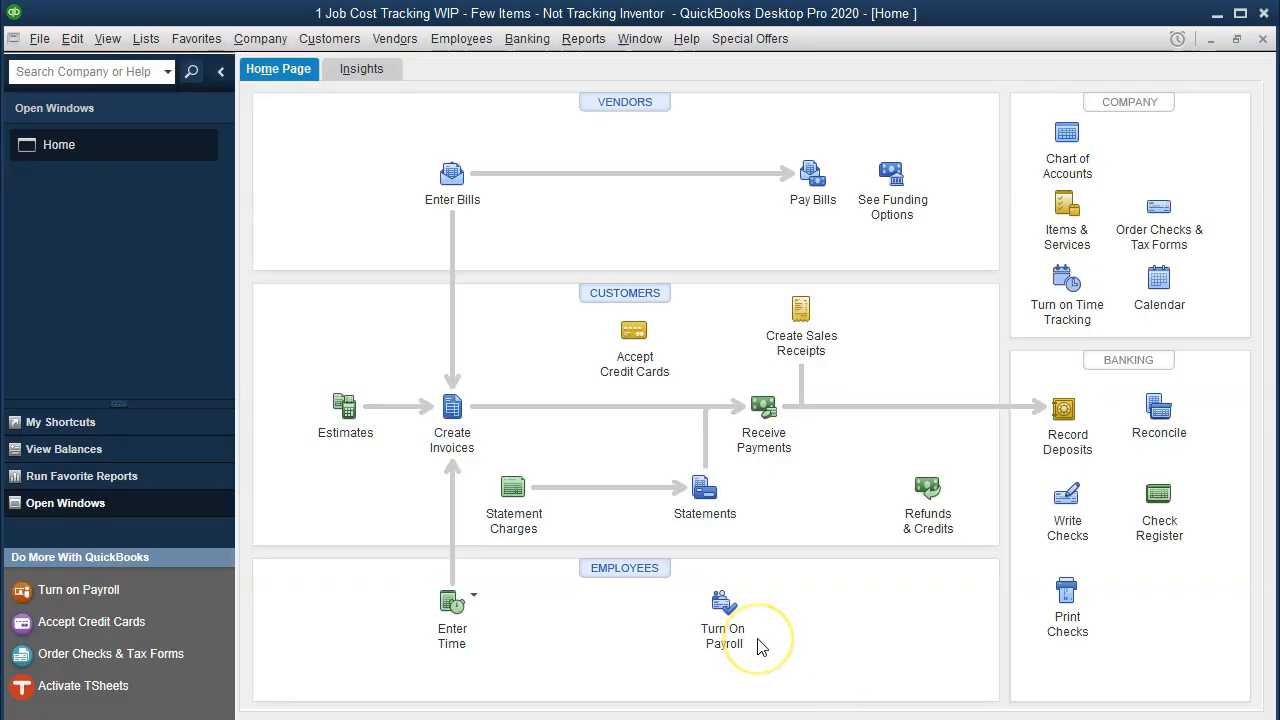
{"action": "left_click", "coordinate": [583, 46]}
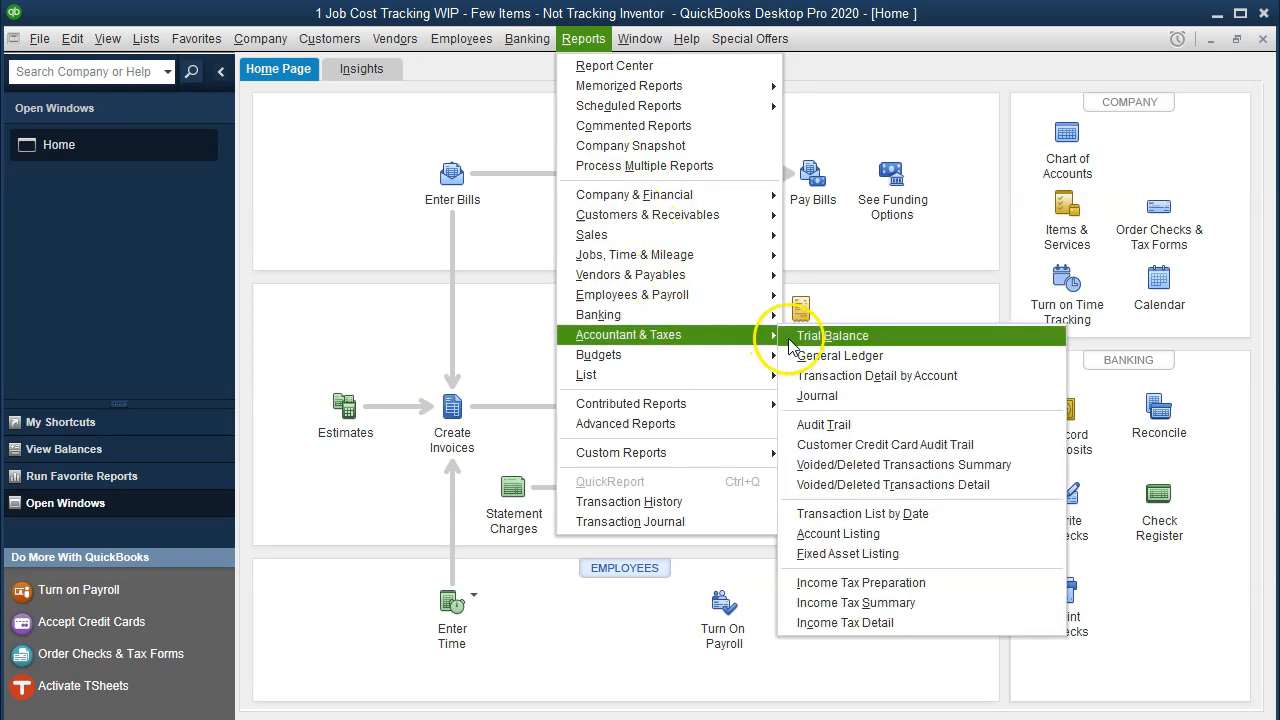
{"action": "left_click", "coordinate": [800, 340]}
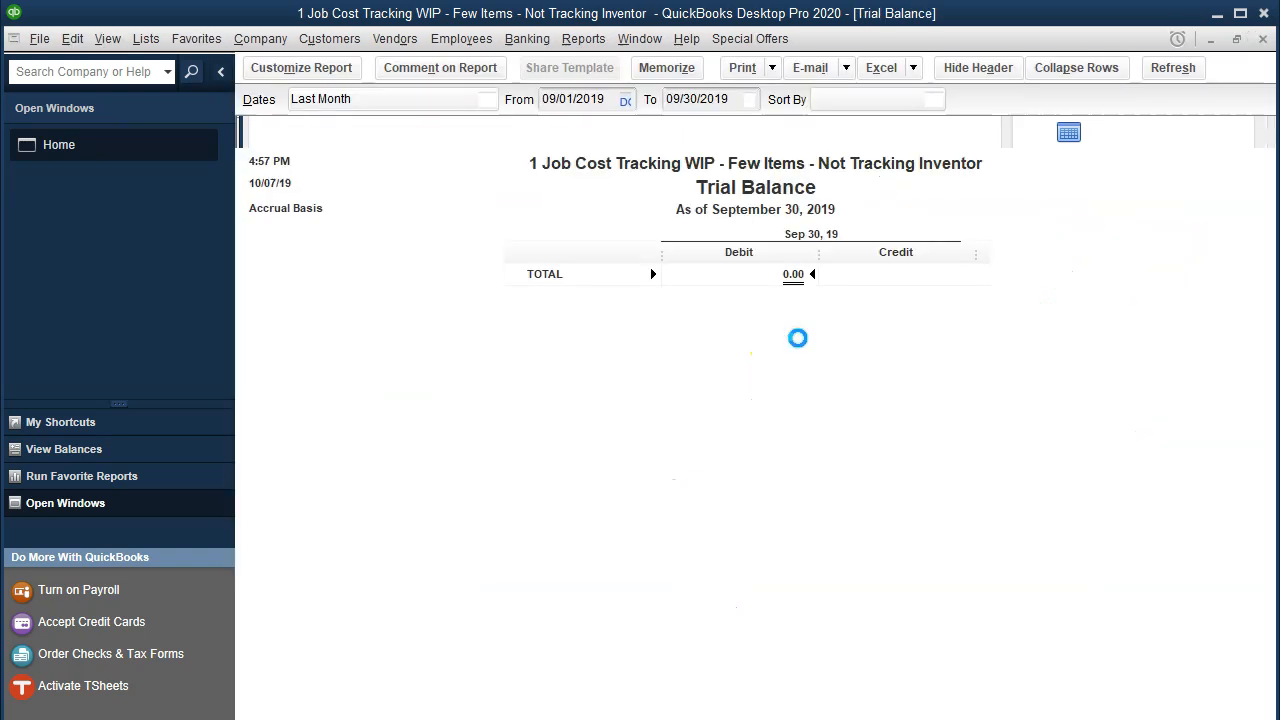
{"action": "key", "text": "Tab"}
{"action": "type", "text": "01/01/2020"}
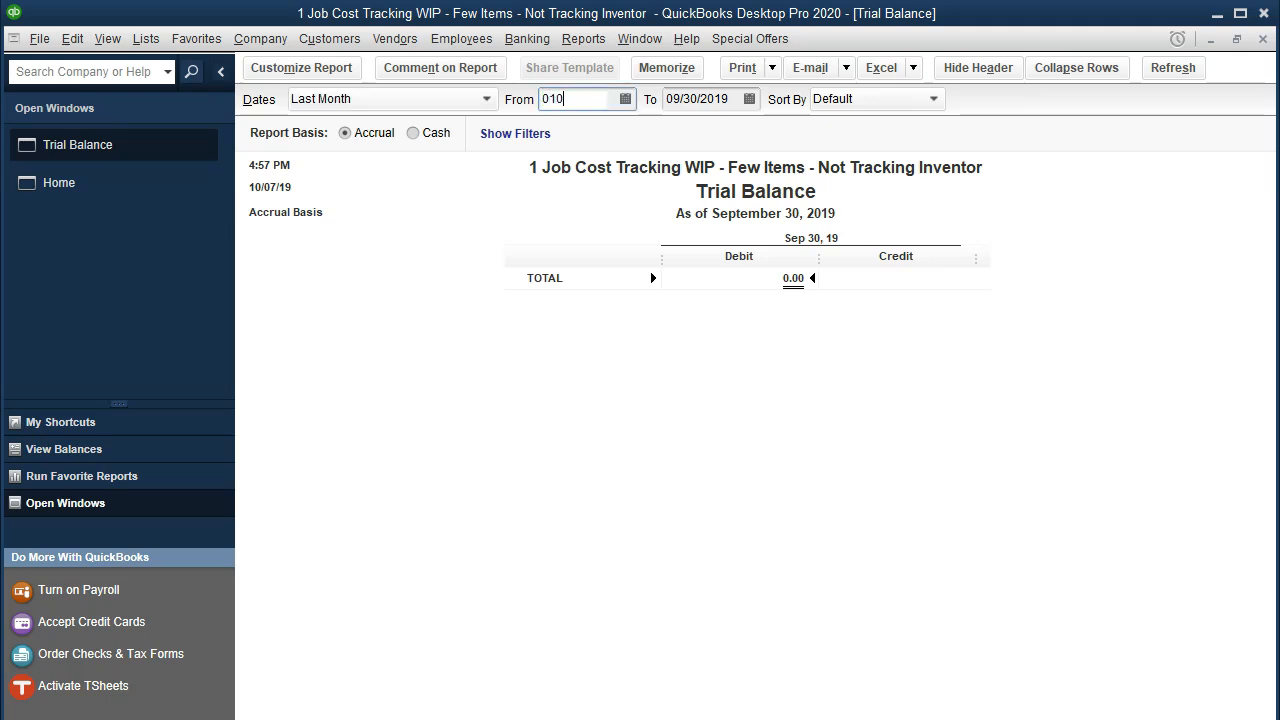
{"action": "key", "text": "Tab"}
{"action": "type", "text": "12/31/2020"}
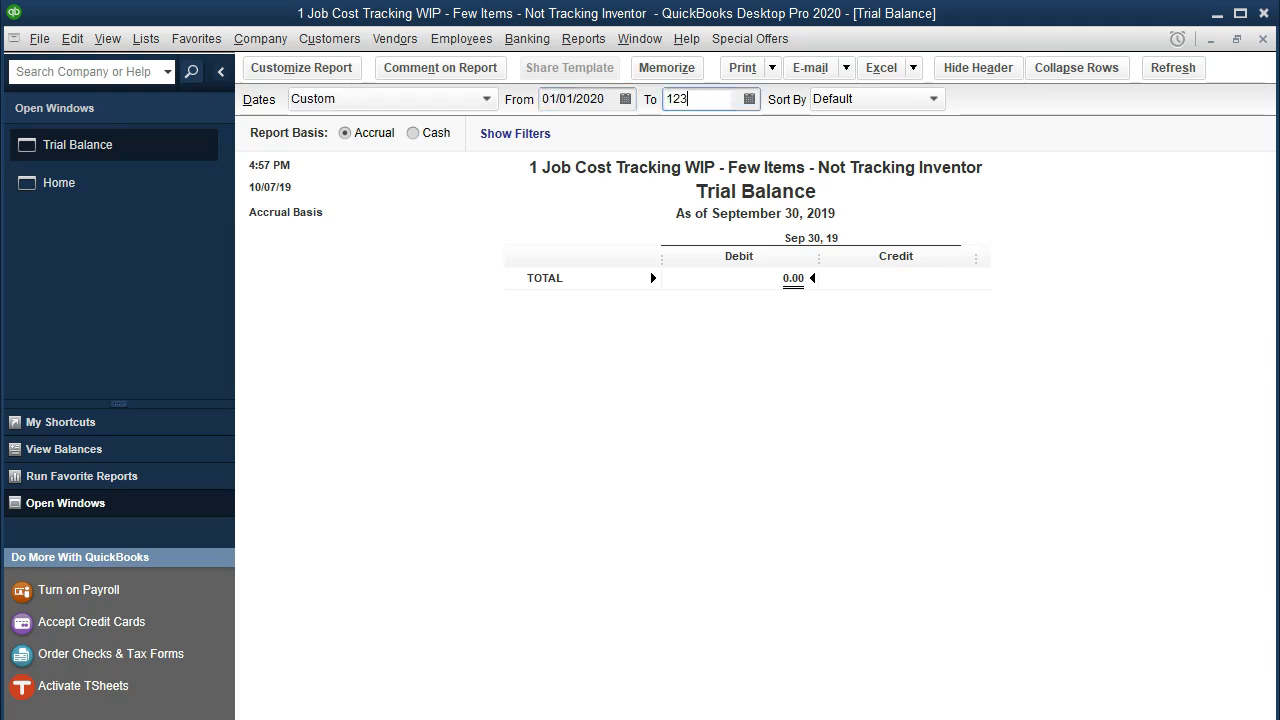
{"action": "key", "text": "Tab"}
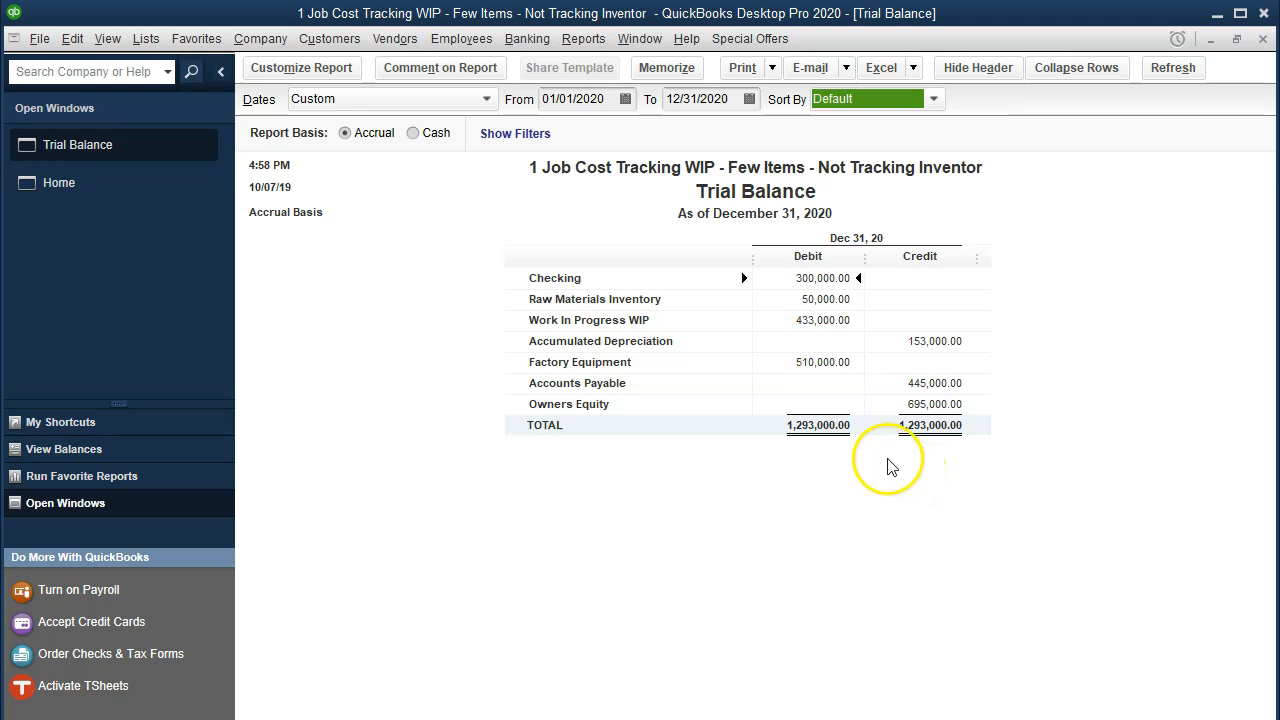
{"action": "left_click", "coordinate": [818, 326]}
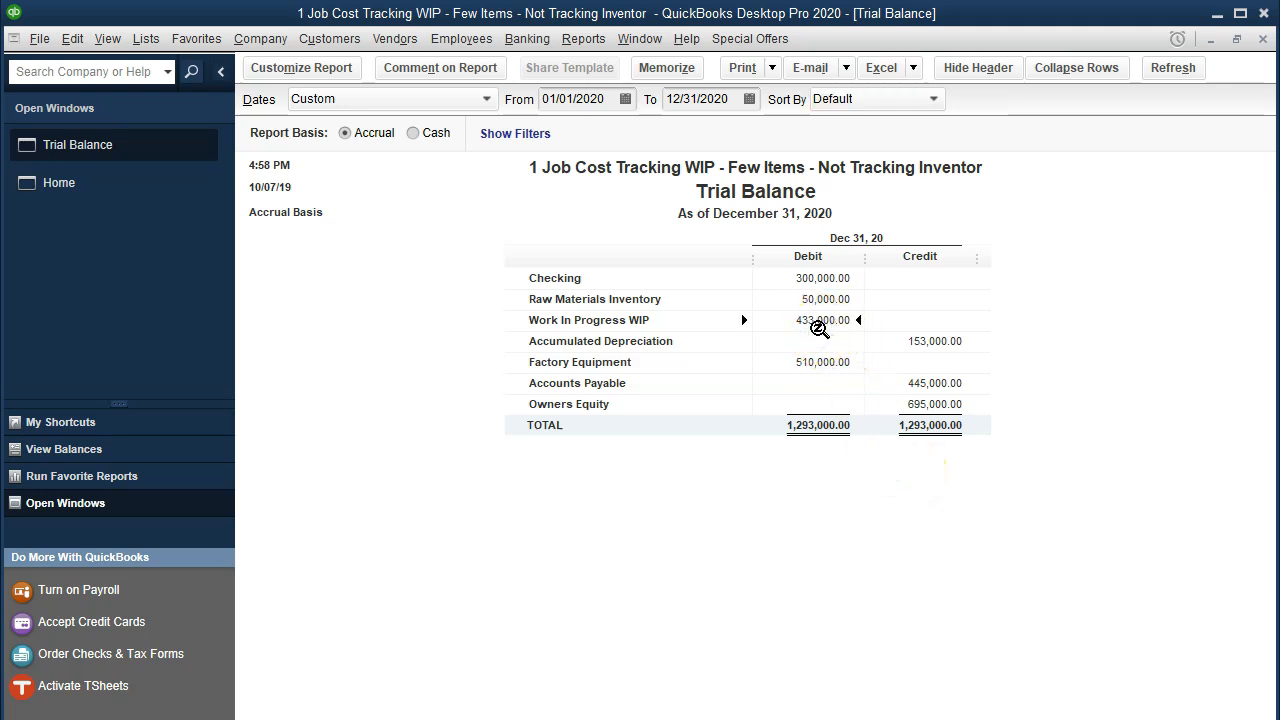
{"action": "left_click", "coordinate": [810, 278]}
Start a new check from the Checking account dated 01/12/2020 for 218,000, leaving the payee blank.
{"action": "left_click", "coordinate": [85, 189]}
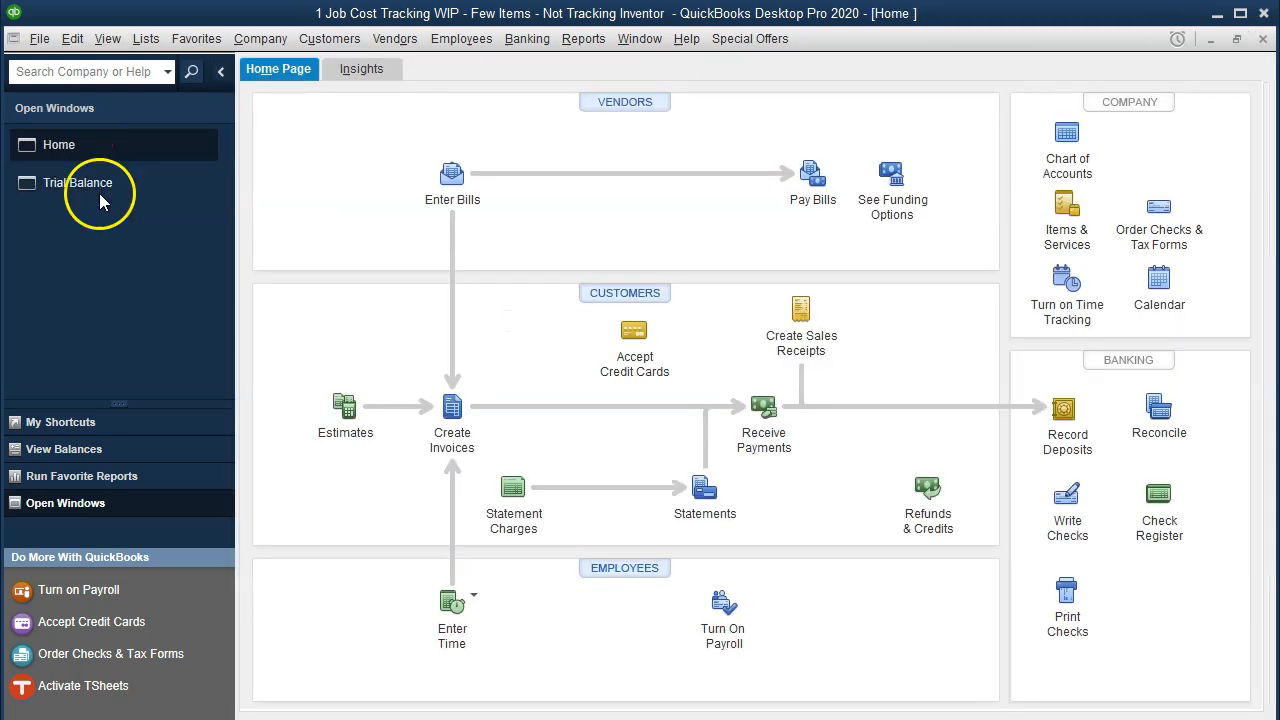
{"action": "left_click", "coordinate": [1066, 490]}
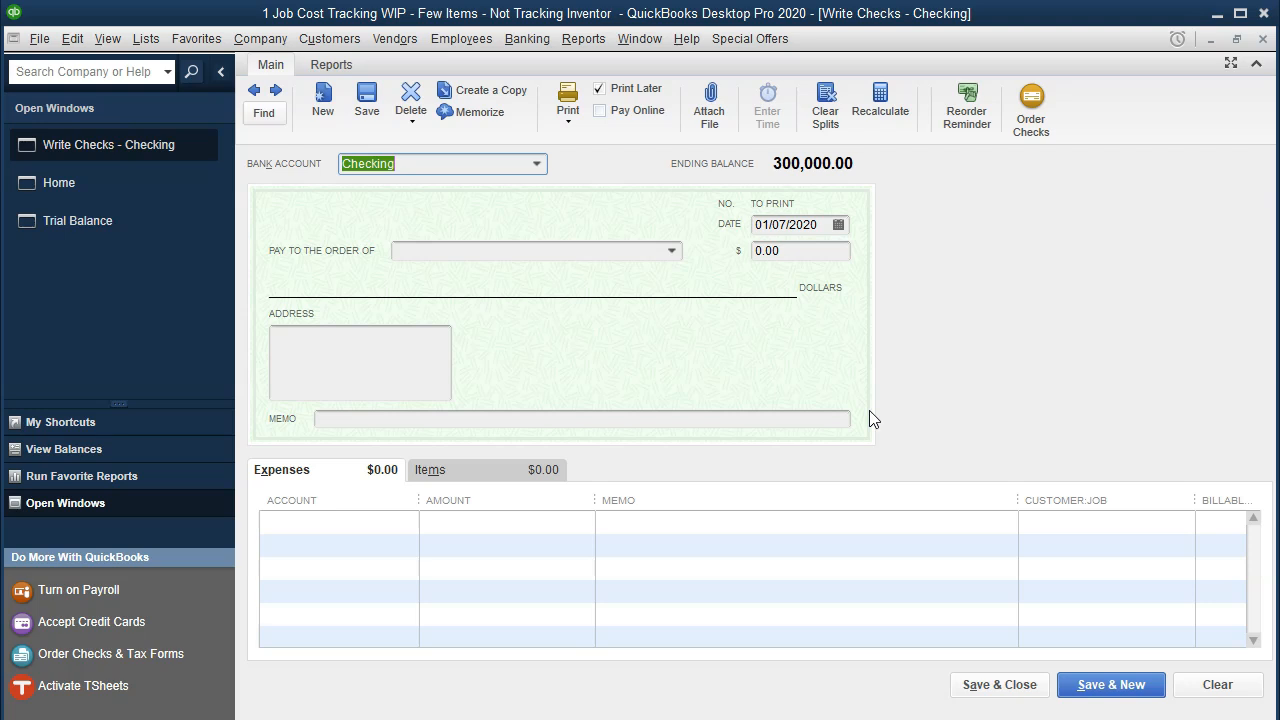
{"action": "key", "text": "Tab"}
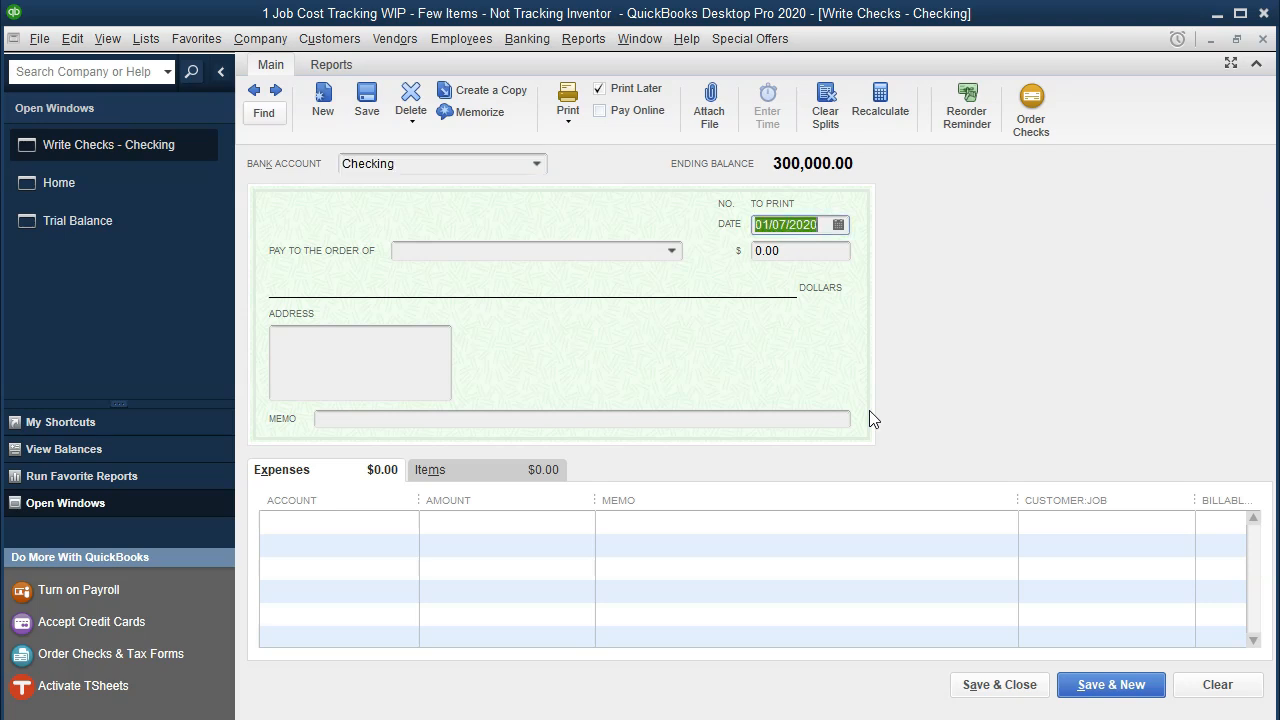
{"action": "key", "text": "plus"}
{"action": "key", "text": "plus"}
{"action": "key", "text": "plus"}
{"action": "key", "text": "plus"}
{"action": "key", "text": "plus"}
{"action": "key", "text": "Tab"}
{"action": "key", "text": "Tab"}
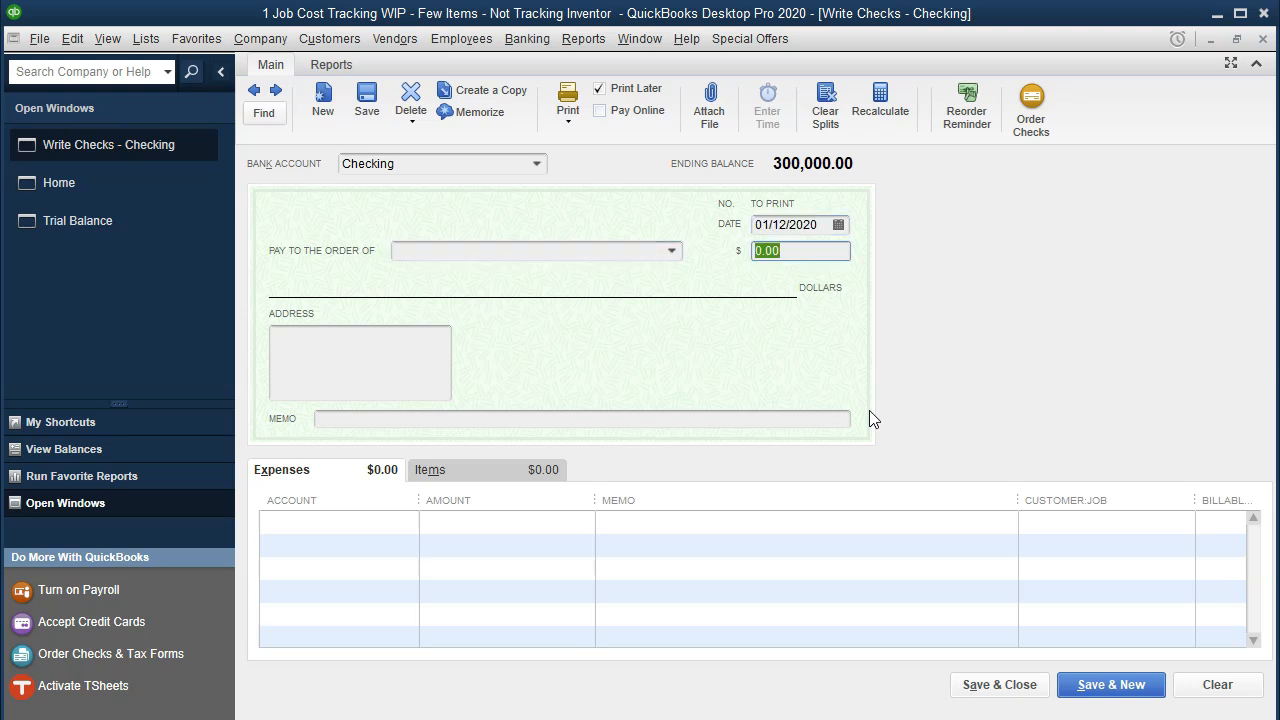
{"action": "type", "text": "218000"}
{"action": "key", "text": "Tab"}
{"action": "key", "text": "Tab"}
{"action": "key", "text": "Tab"}
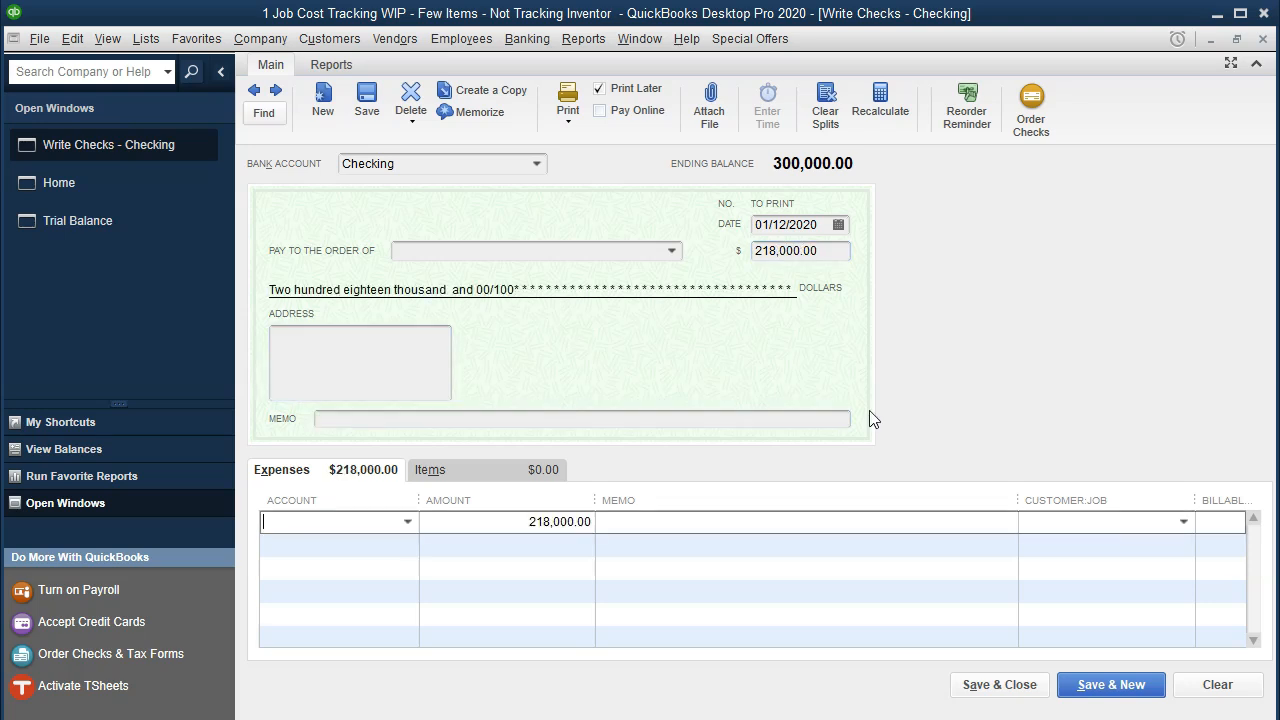
Start the check's first item line with the Direct Labor item.
{"action": "left_click", "coordinate": [475, 468]}
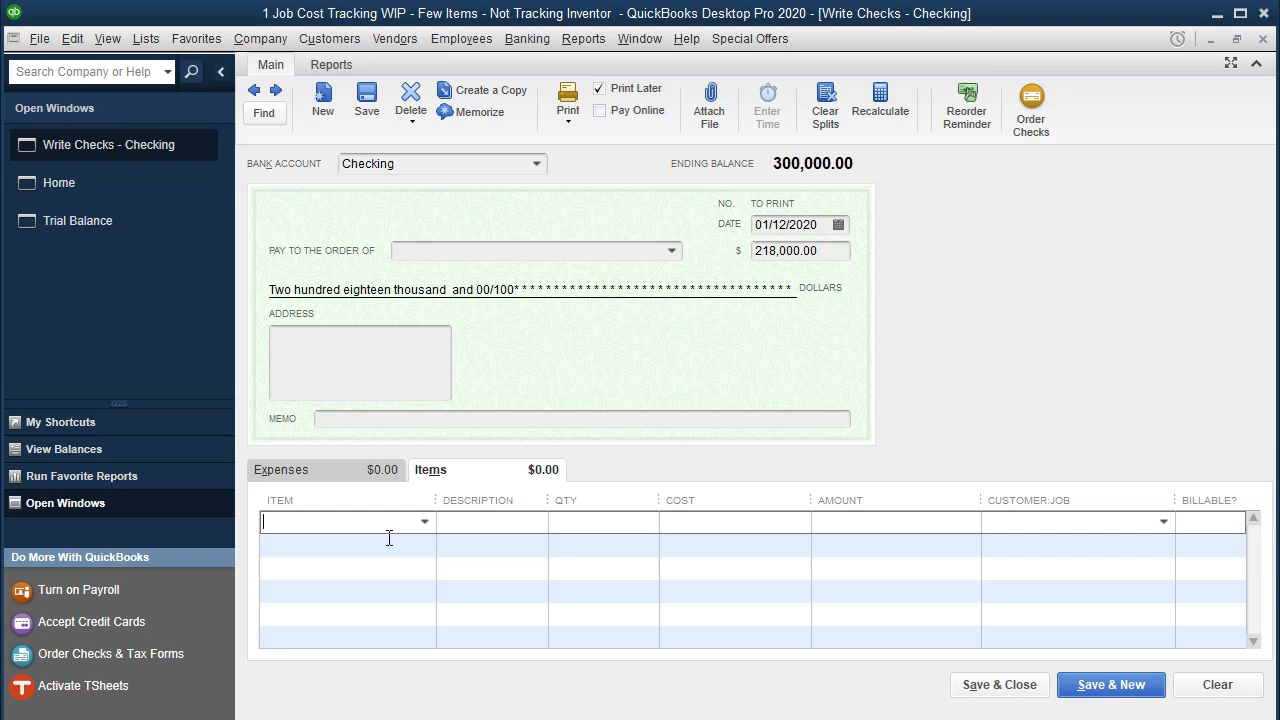
{"action": "type", "text": "Direct Labor"}
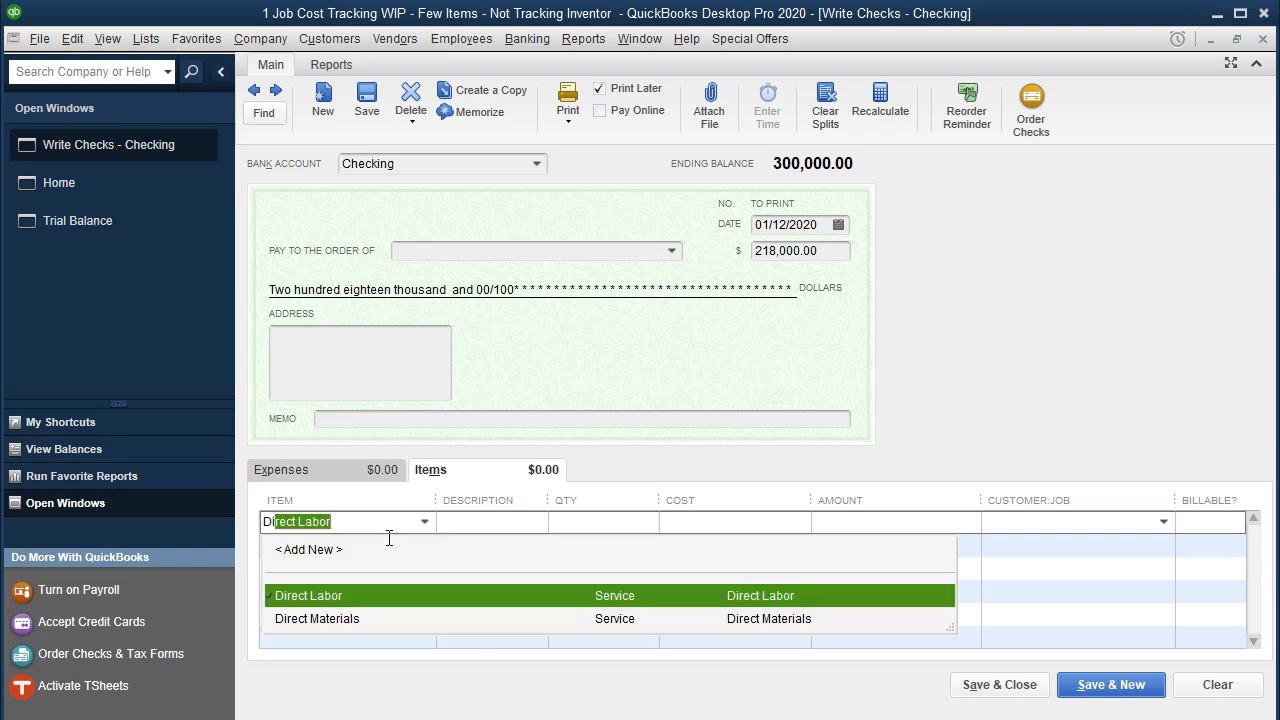
{"action": "key", "text": "Tab"}
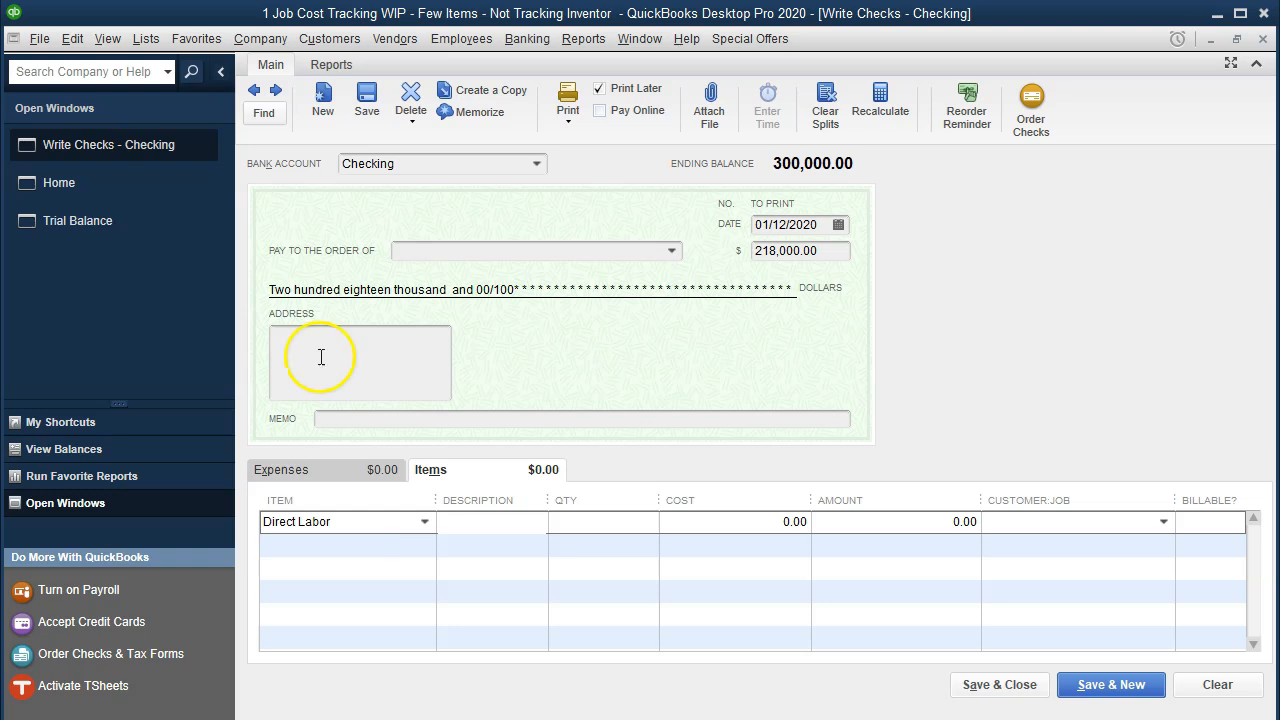
Look up the Direct Labor item's expense account setup in the Item List, and return to the check.
{"action": "left_click", "coordinate": [143, 38]}
{"action": "left_click", "coordinate": [170, 85]}
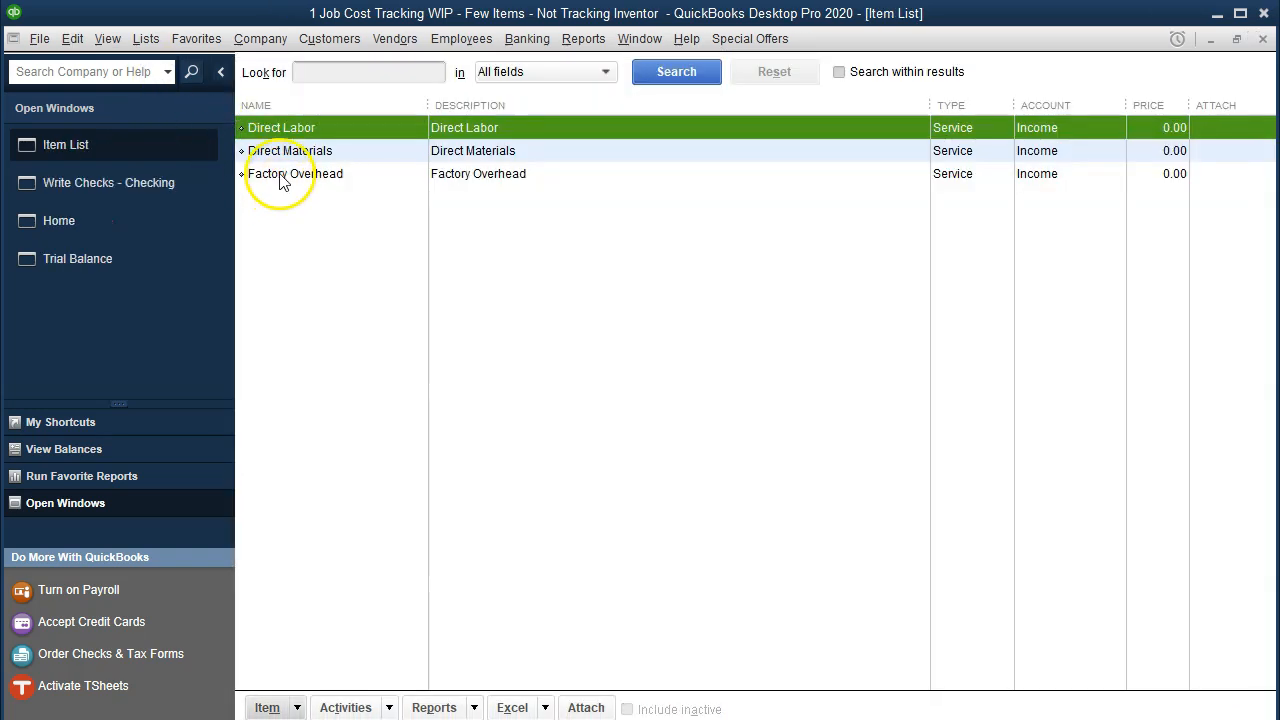
{"action": "double_click", "coordinate": [288, 131]}
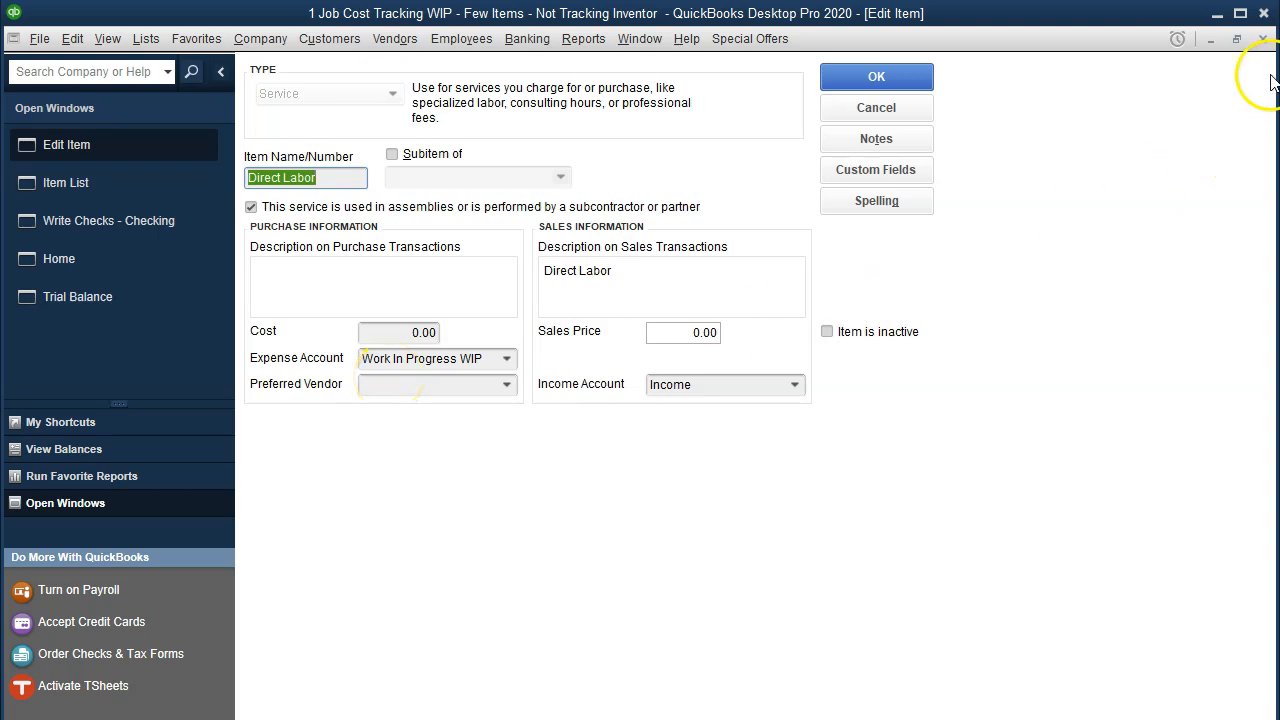
{"action": "left_click", "coordinate": [1264, 42]}
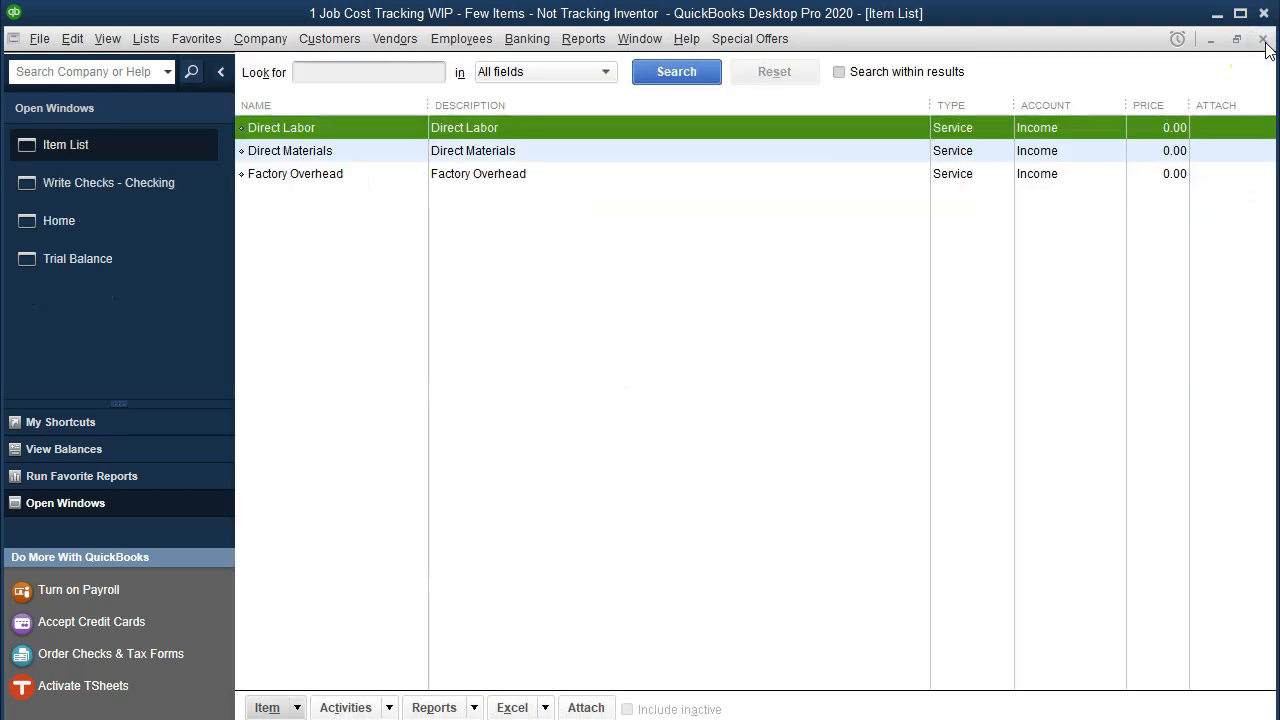
{"action": "left_click", "coordinate": [1263, 40]}
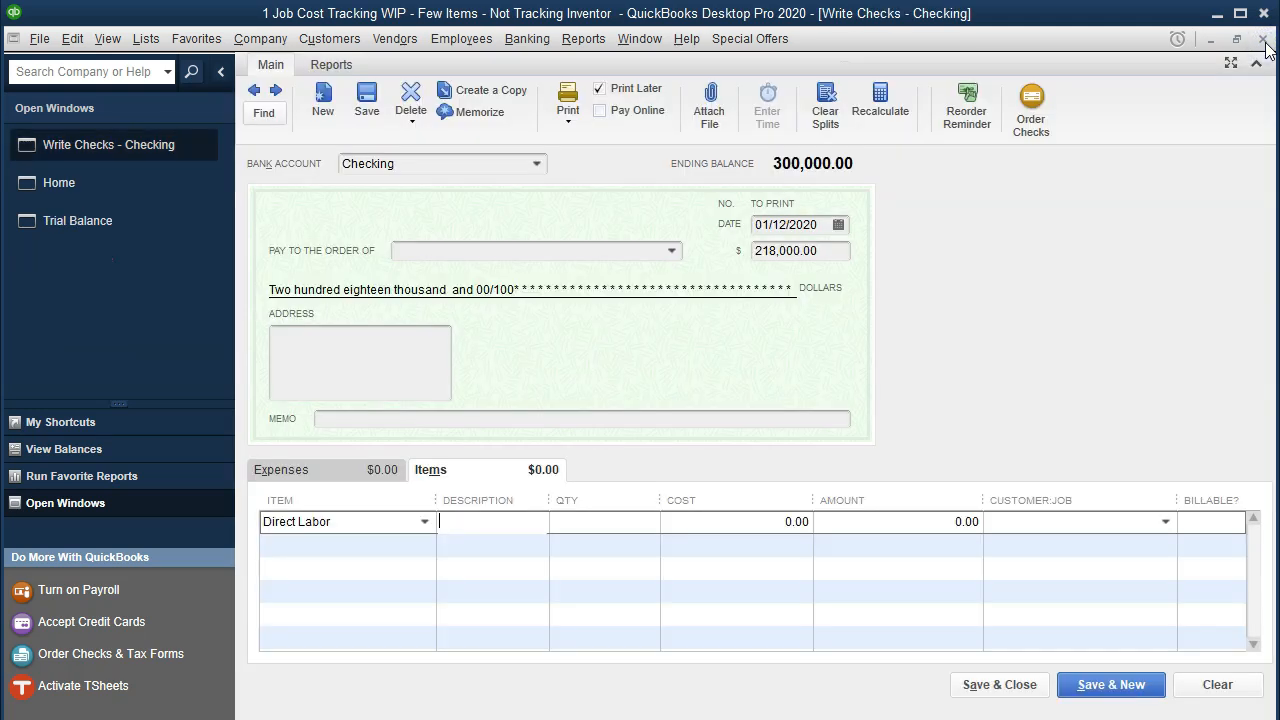
Set the first Direct Labor line's cost to 30,000 and assign it to the customer's job 14.
{"action": "key", "text": "Tab"}
{"action": "key", "text": "Tab"}
{"action": "type", "text": "30000"}
{"action": "key", "text": "Tab"}
{"action": "type", "text": "Smith Customer:14"}
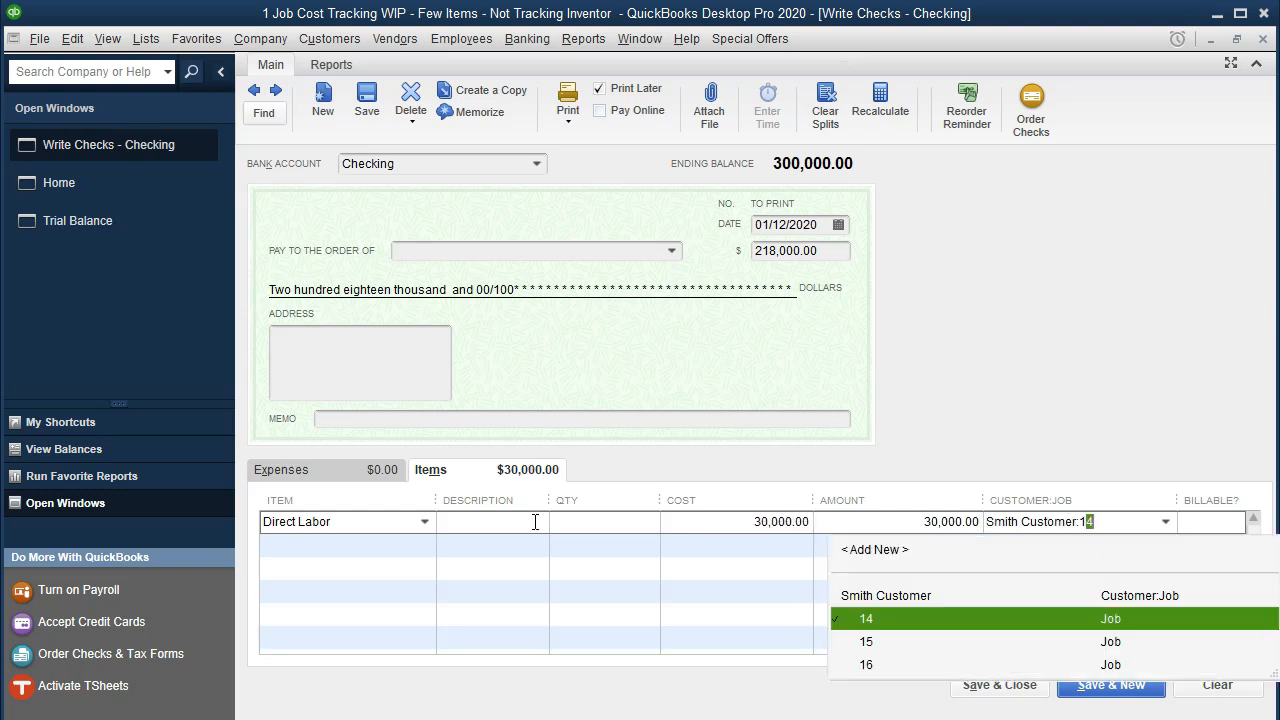
{"action": "key", "text": "Tab"}
{"action": "key", "text": "Tab"}
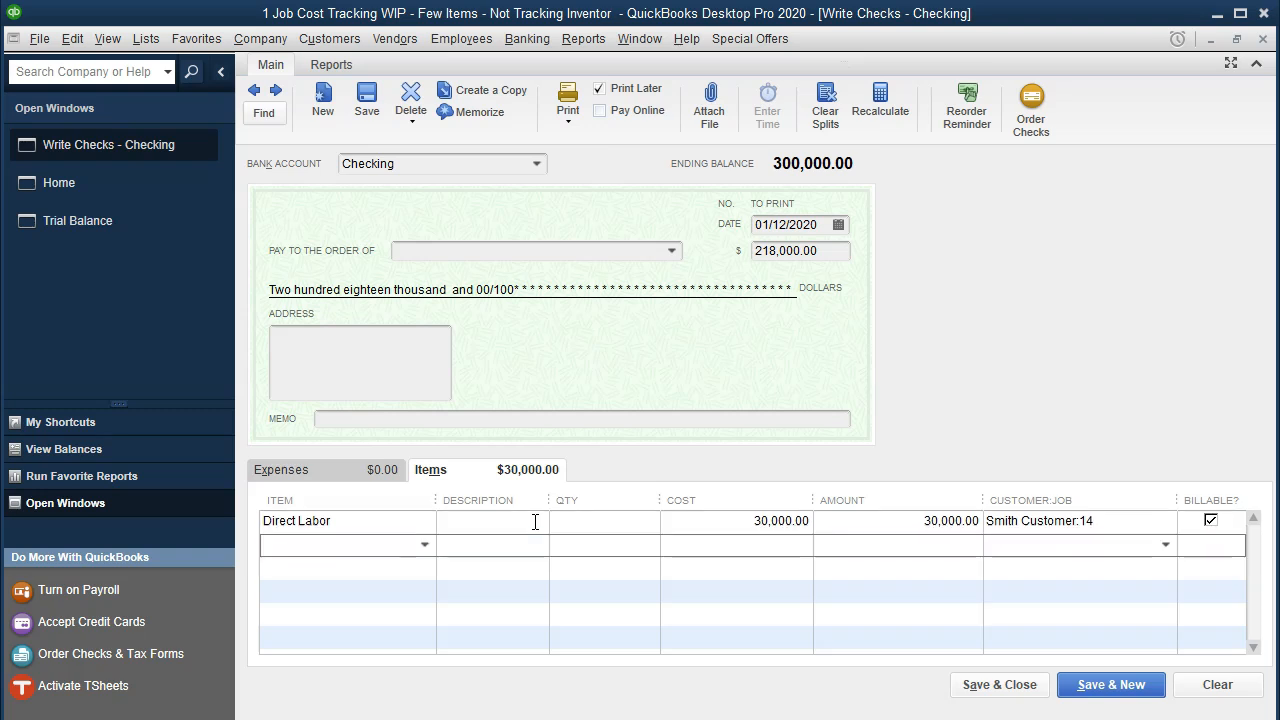
Add a second Direct Labor line to the check with a cost of 68,000, assigned to the customer's job 15.
{"action": "type", "text": "Direct Labor"}
{"action": "key", "text": "Tab"}
{"action": "key", "text": "Tab"}
{"action": "key", "text": "Tab"}
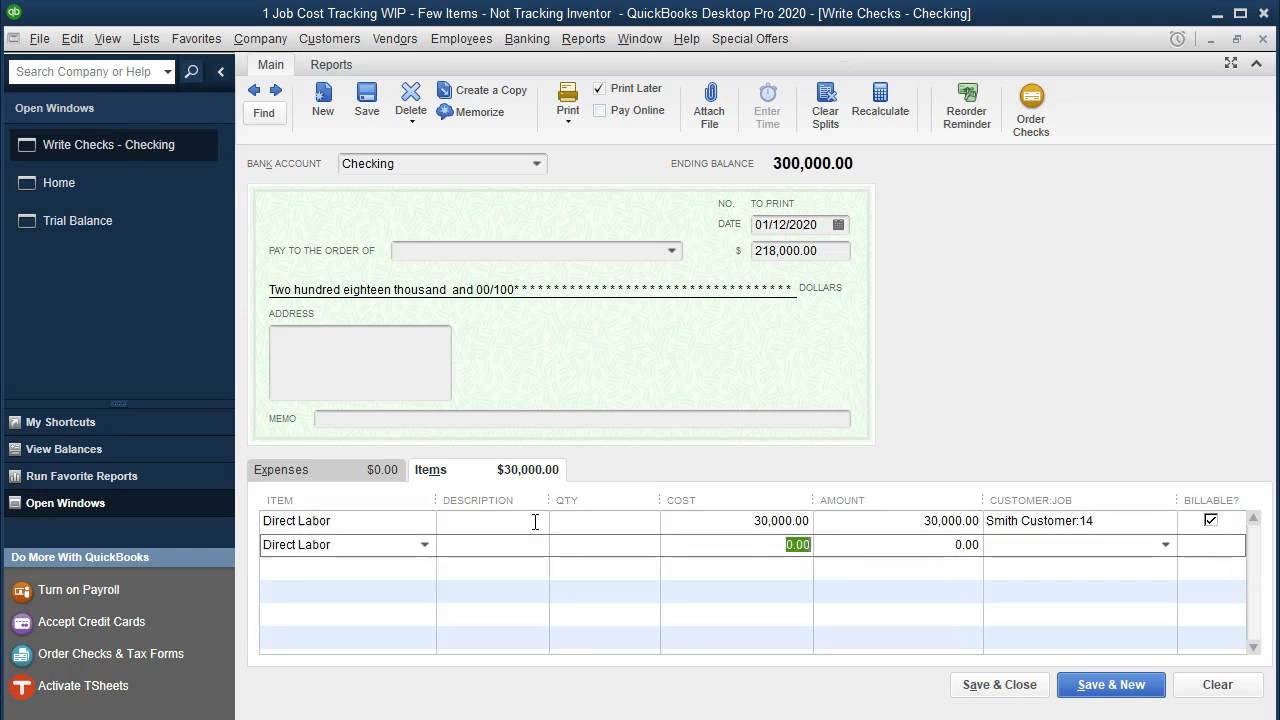
{"action": "type", "text": "68000"}
{"action": "key", "text": "Tab"}
{"action": "key", "text": "Tab"}
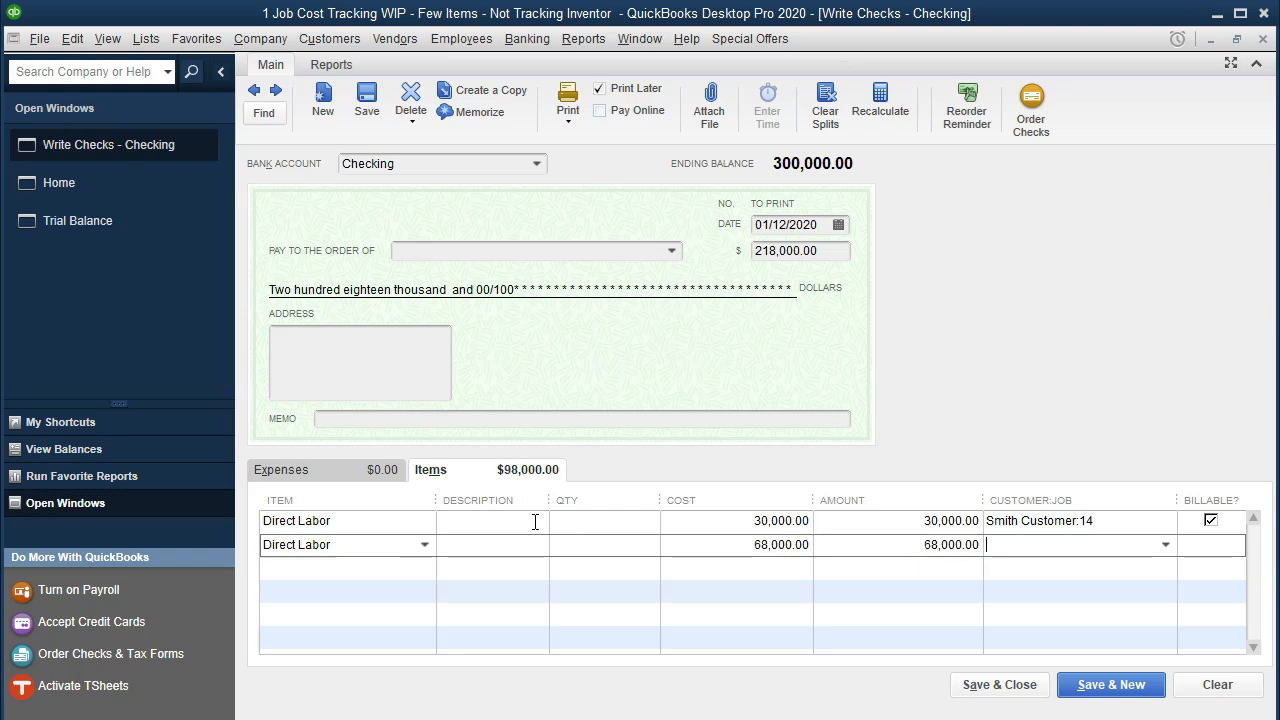
{"action": "type", "text": "Smith Customer:15"}
{"action": "key", "text": "Tab"}
{"action": "key", "text": "Tab"}
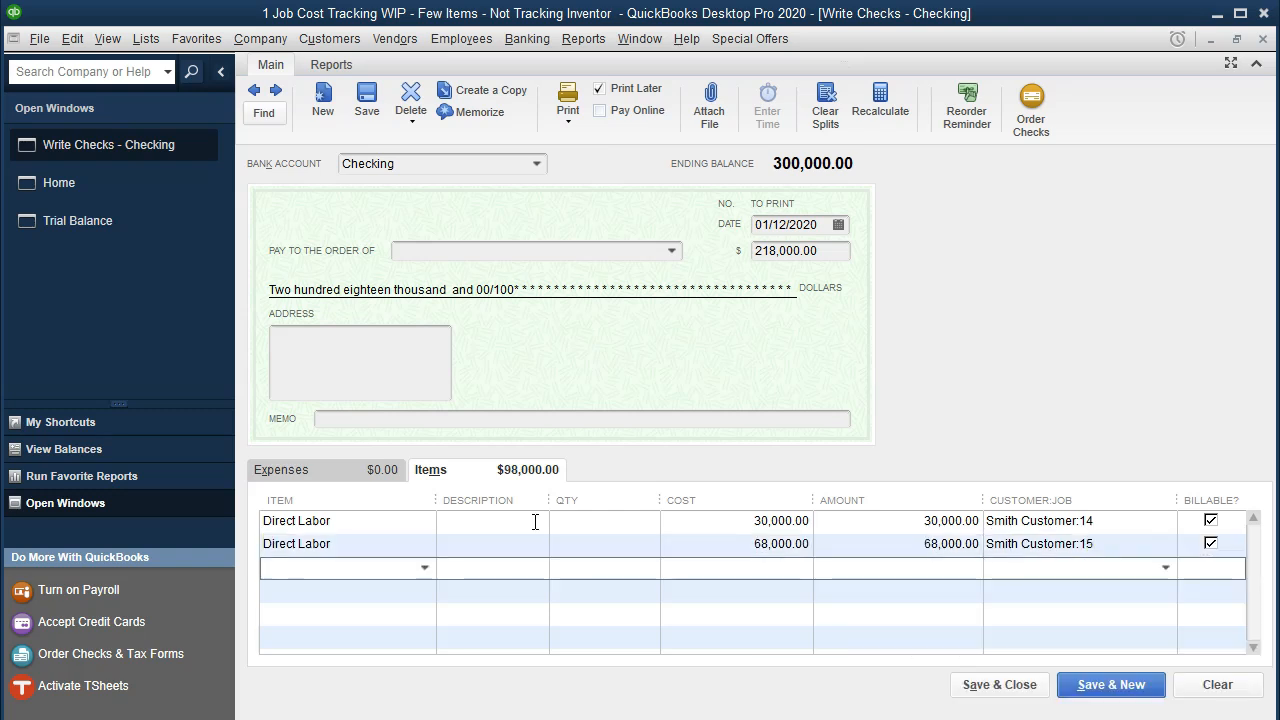
Add a third Direct Labor line of 120,000 for the customer's job 16, and save and close the check, accepting its future date.
{"action": "type", "text": "Direct Labor"}
{"action": "key", "text": "Tab"}
{"action": "key", "text": "Tab"}
{"action": "key", "text": "Tab"}
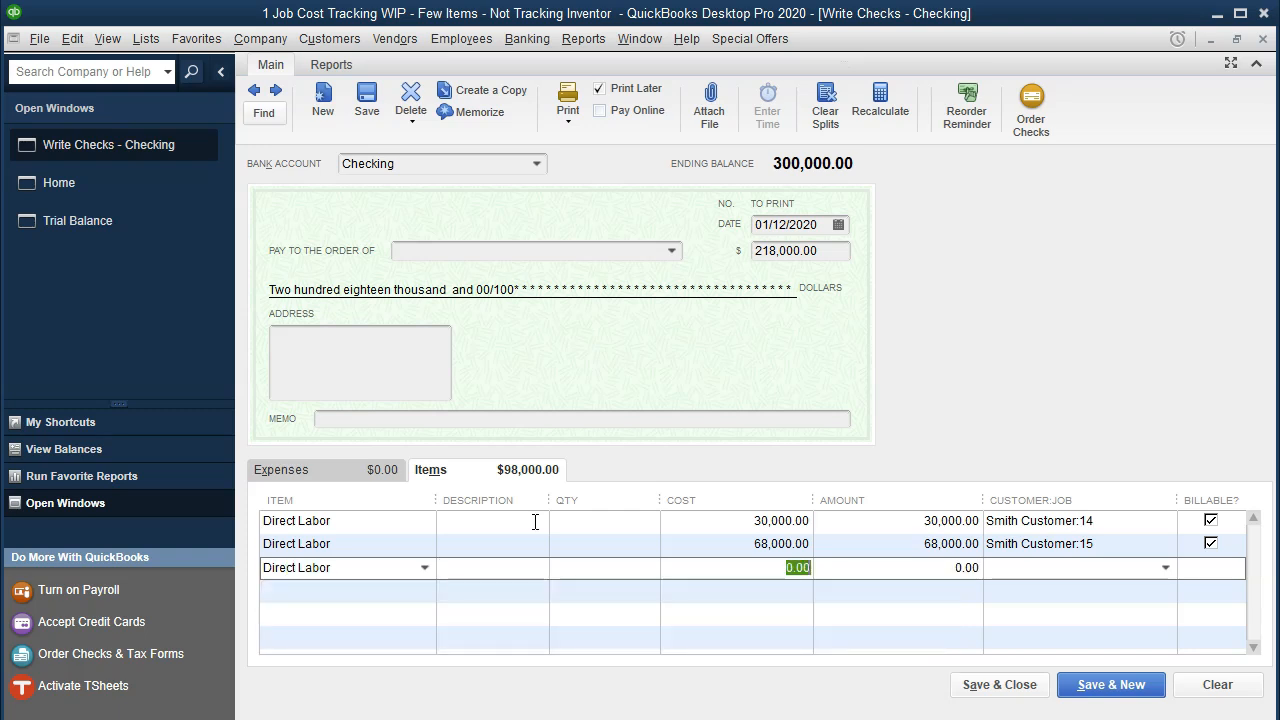
{"action": "type", "text": "120000"}
{"action": "key", "text": "Tab"}
{"action": "type", "text": "Smith Customer:16"}
{"action": "key", "text": "Tab"}
{"action": "key", "text": "Tab"}
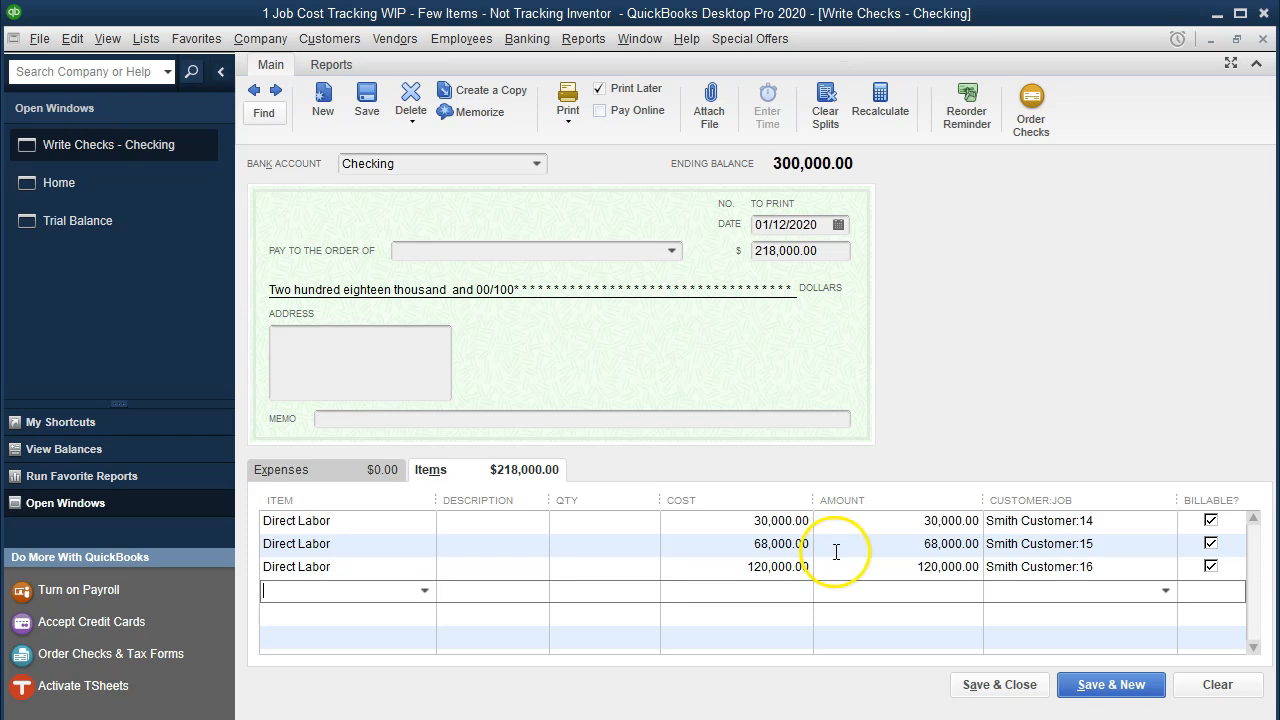
{"action": "left_click", "coordinate": [968, 690]}
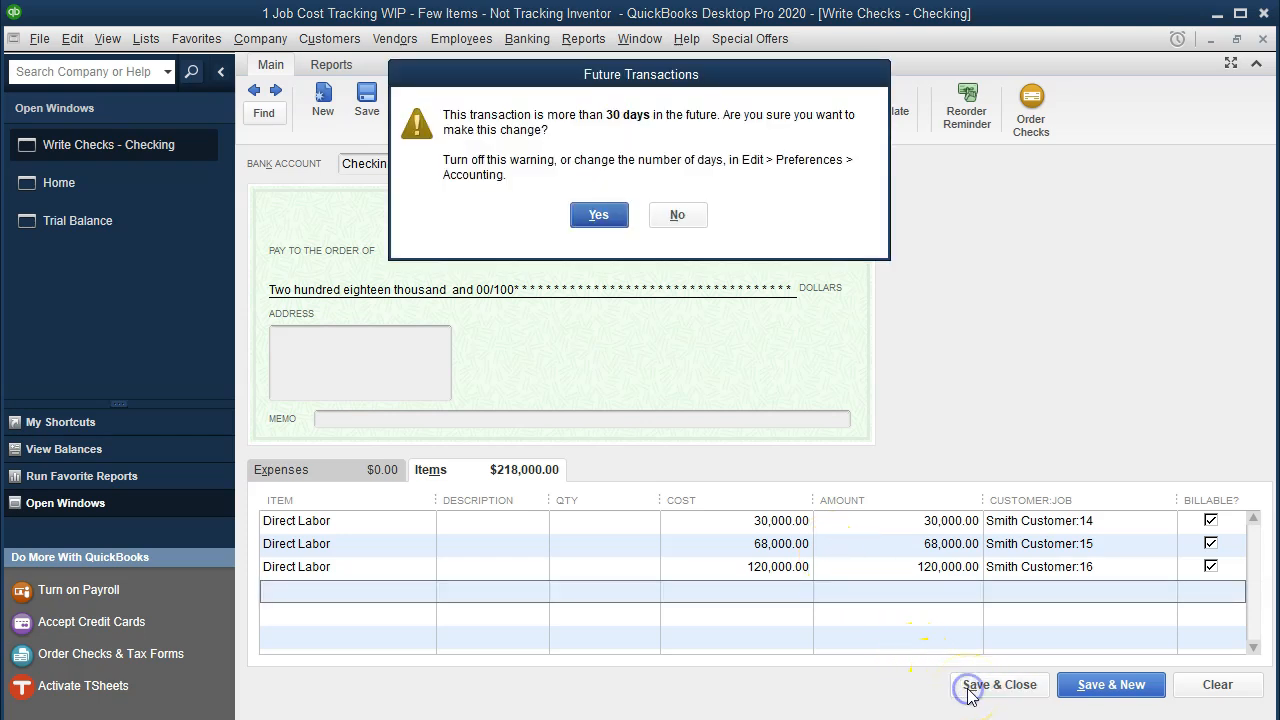
{"action": "left_click", "coordinate": [600, 220]}
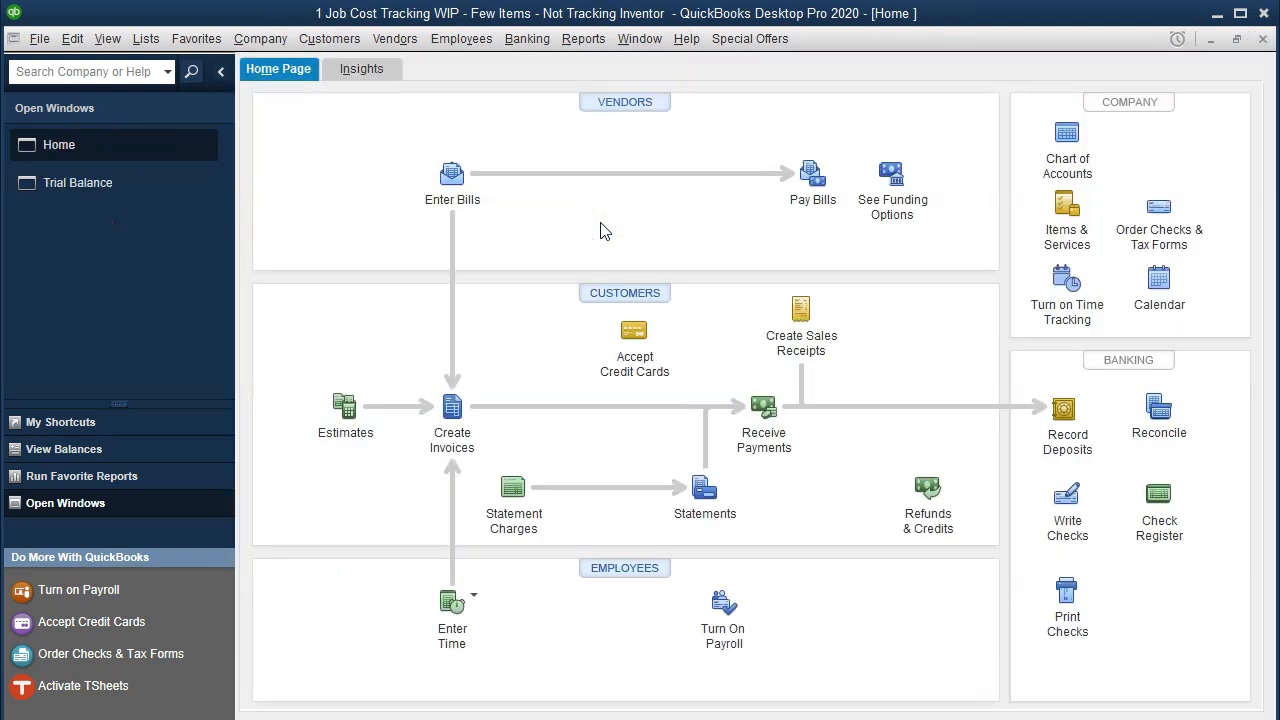
Check the Trial Balance for the posted check, inspecting the Checking account's 01/12/2020 transaction and the Work In Progress WIP balance.
{"action": "left_click", "coordinate": [133, 194]}
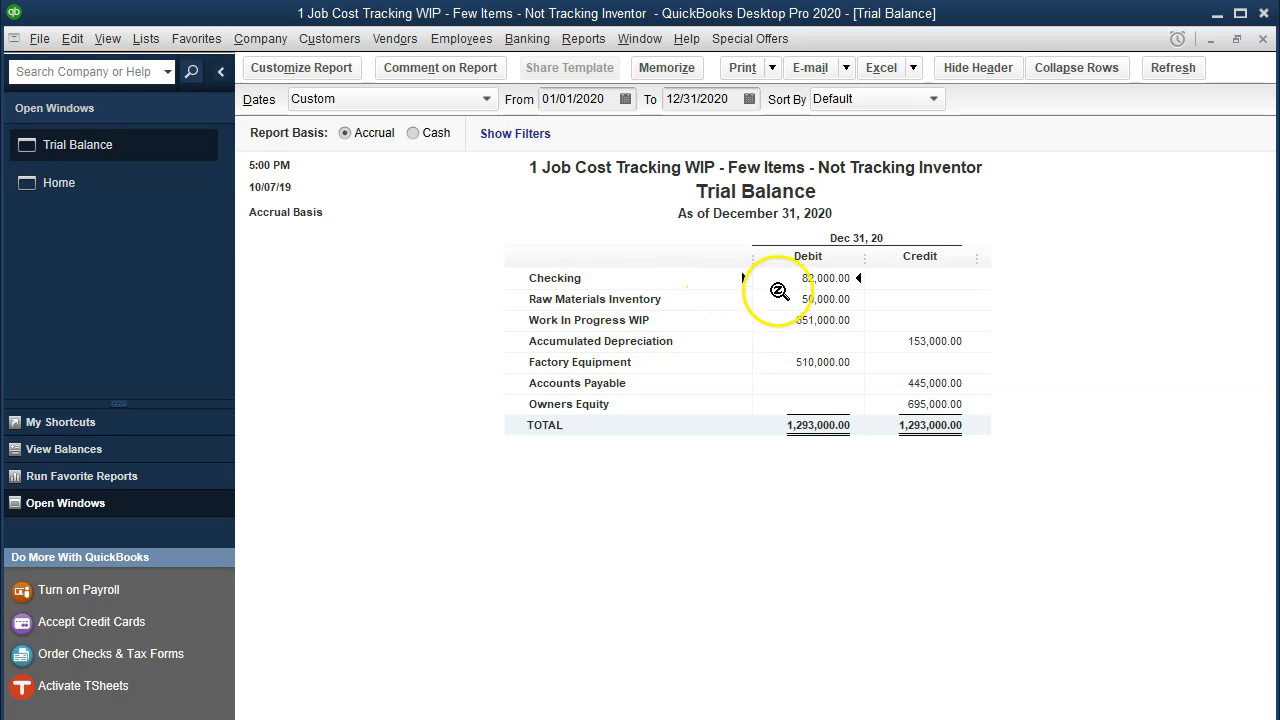
{"action": "double_click", "coordinate": [777, 278]}
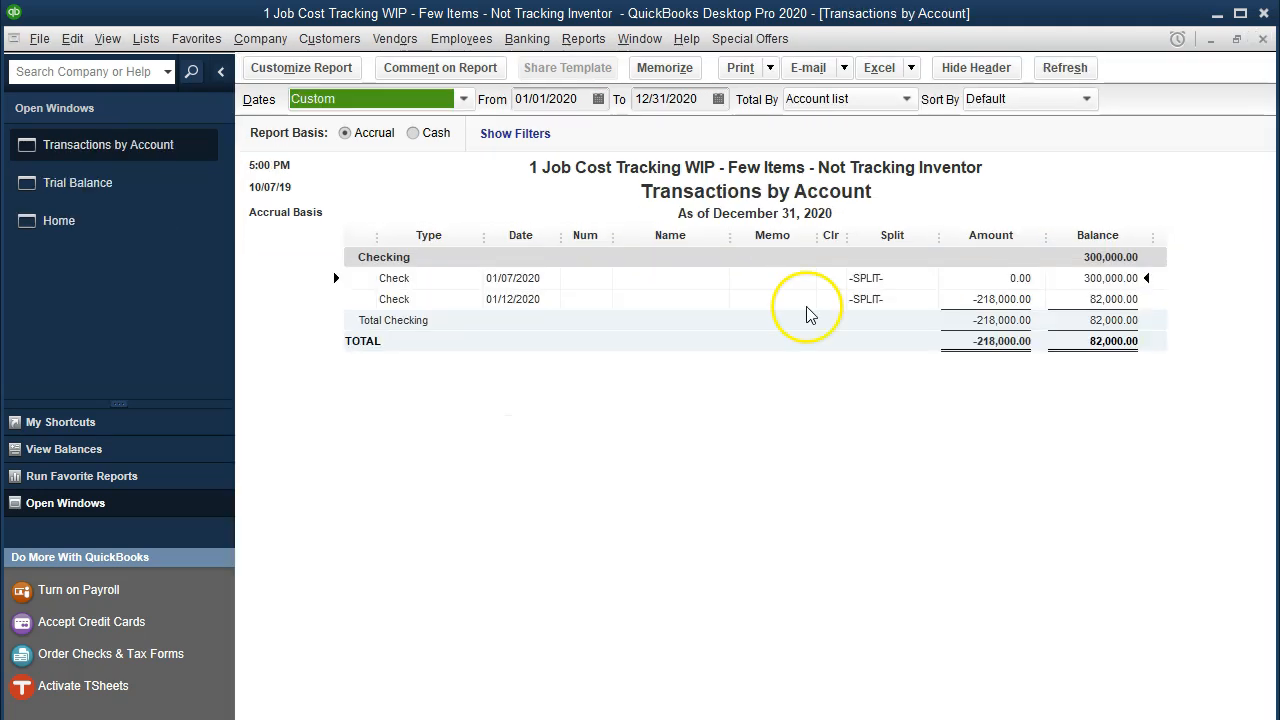
{"action": "left_click", "coordinate": [957, 300]}
{"action": "double_click", "coordinate": [957, 300]}
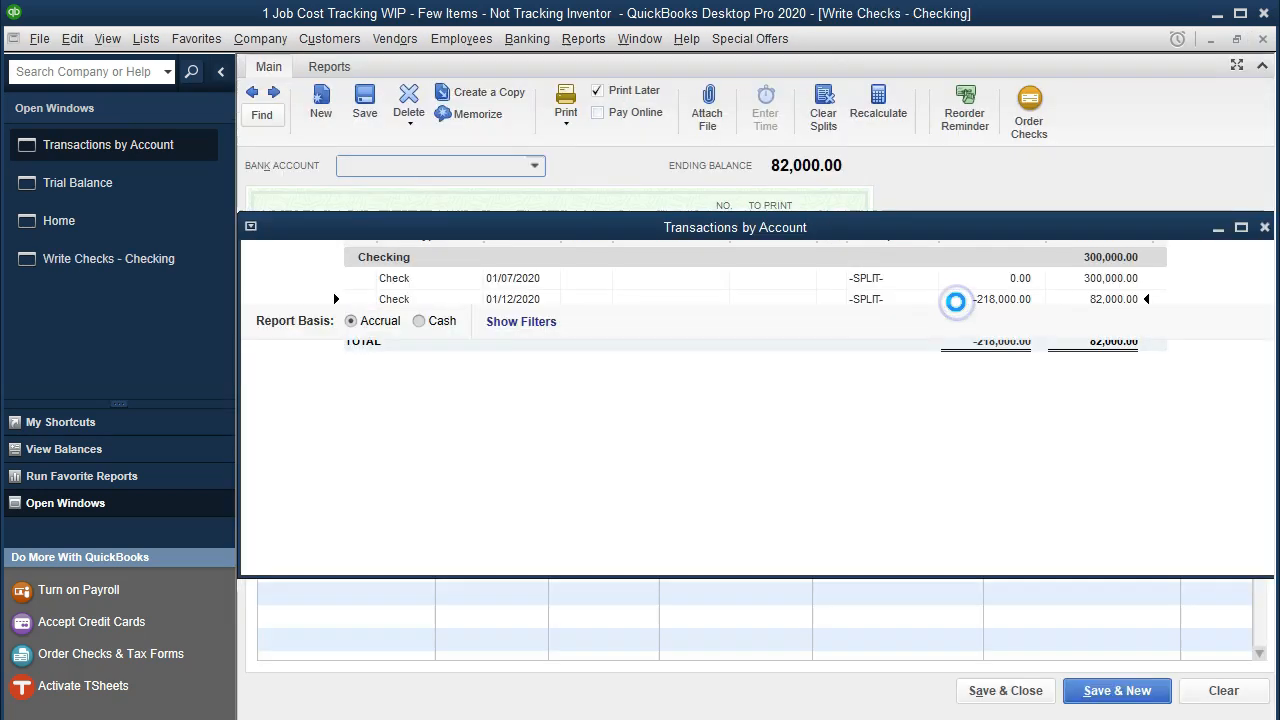
{"action": "left_click", "coordinate": [1263, 38]}
{"action": "left_click", "coordinate": [1263, 38]}
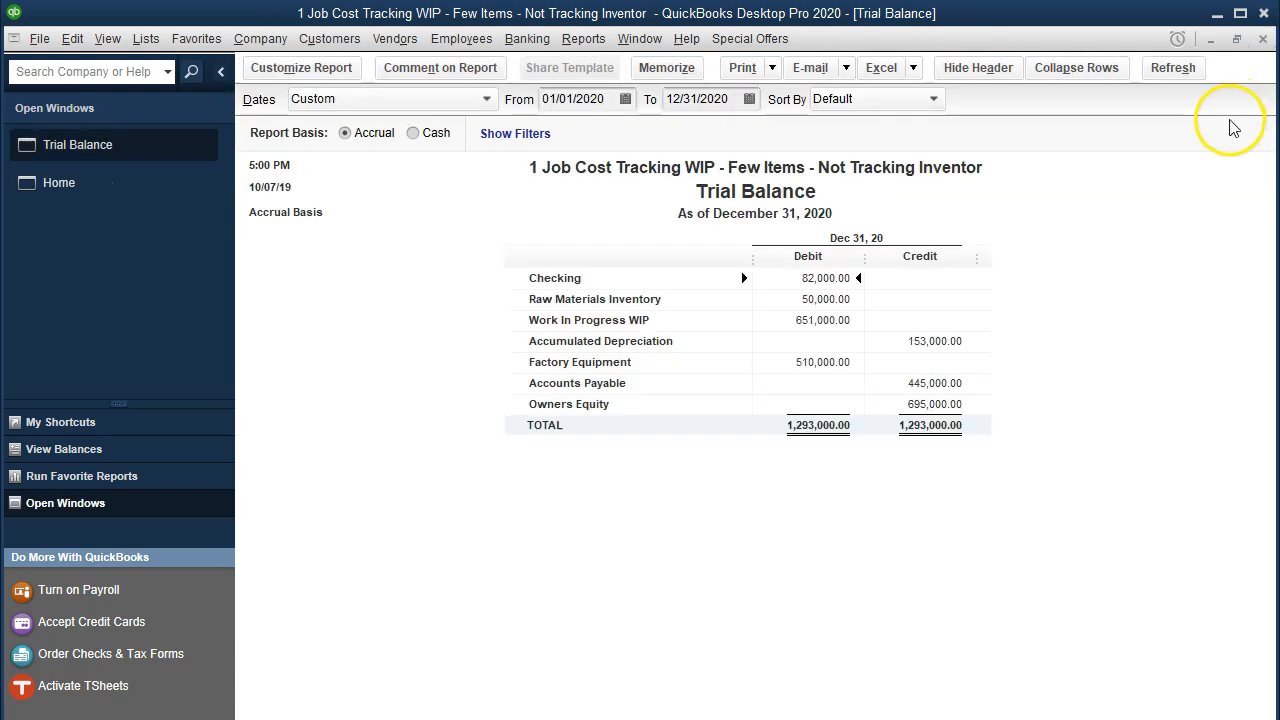
{"action": "left_click", "coordinate": [845, 321]}
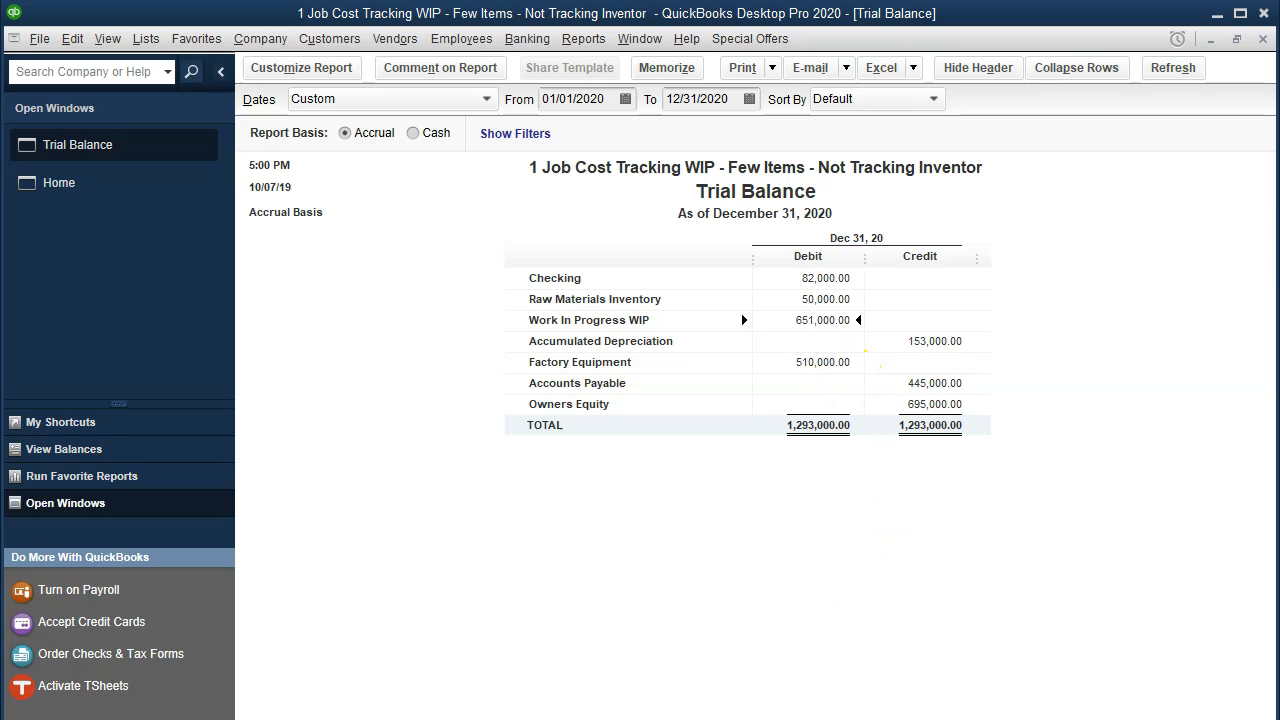
Compare the Work In Progress WIP balance with its ending balance in the Excel worksheet, and return to the QuickBooks Trial Balance.
{"action": "key", "text": "alt+Tab"}
{"action": "left_click", "coordinate": [285, 358]}
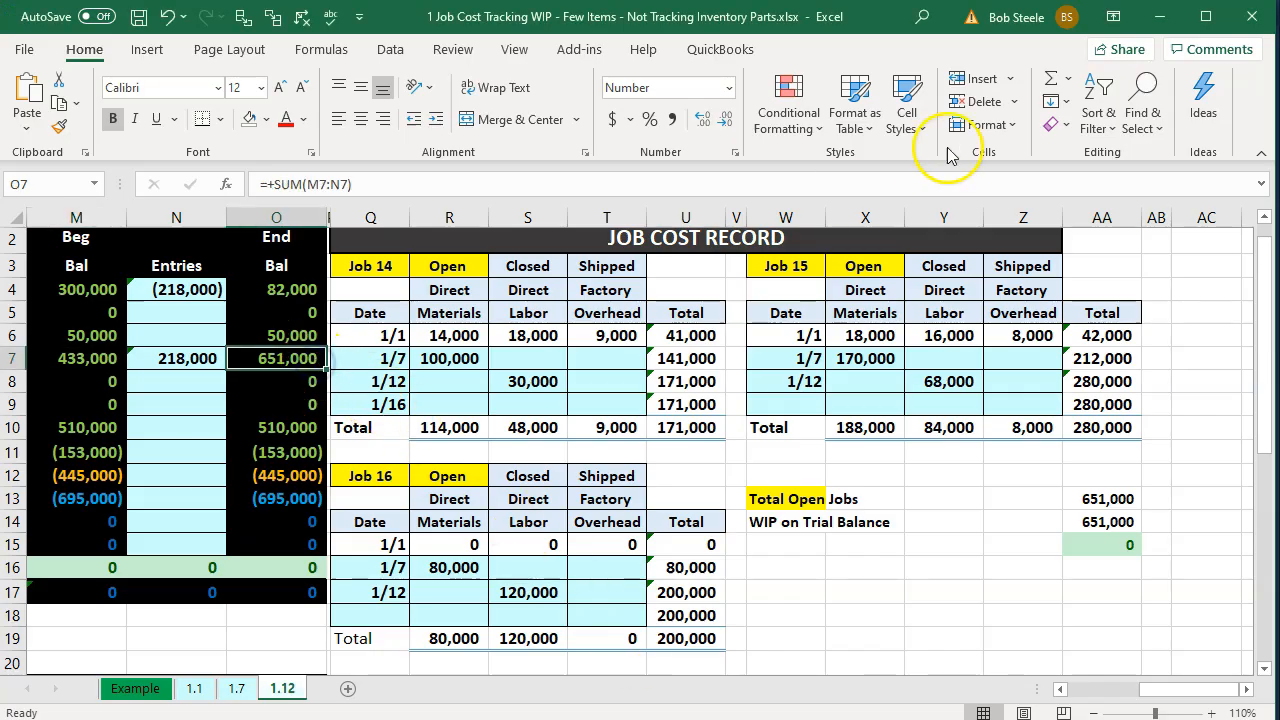
{"action": "left_click", "coordinate": [1160, 17]}
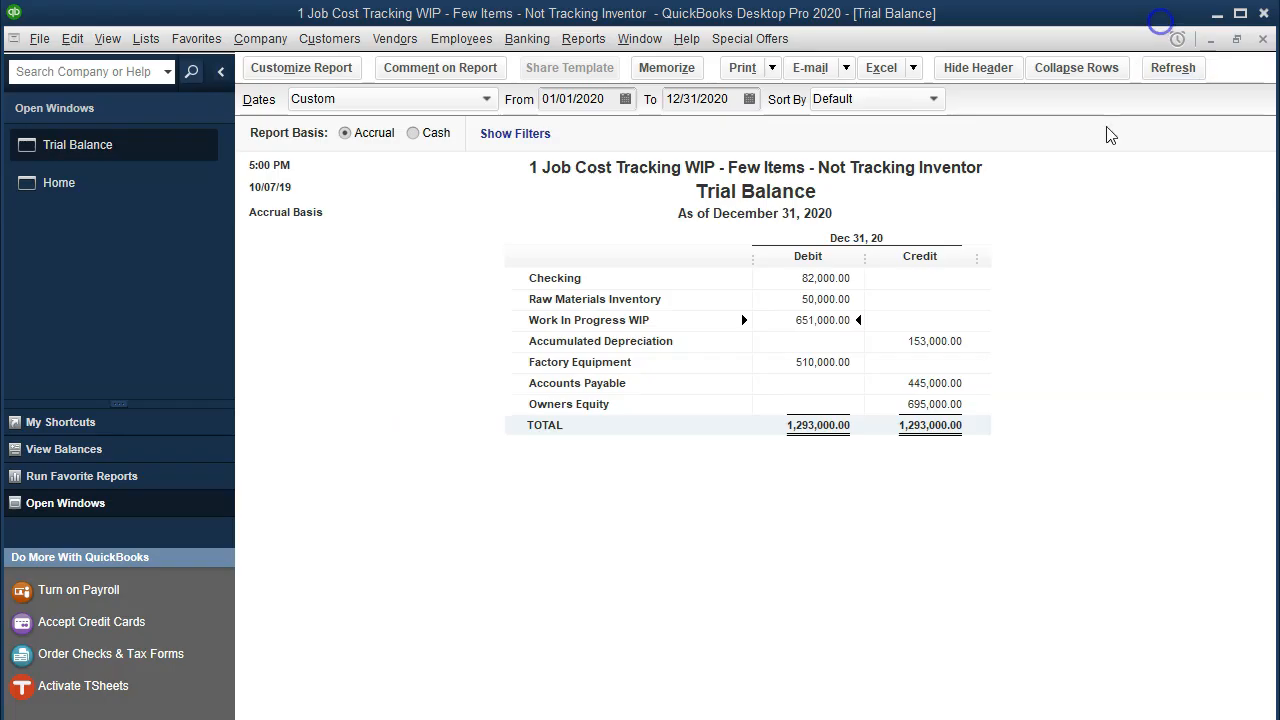
Inspect the transactions behind the Work In Progress WIP balance and the 01/12/2020 check for job 14, and return to the Trial Balance.
{"action": "double_click", "coordinate": [832, 322]}
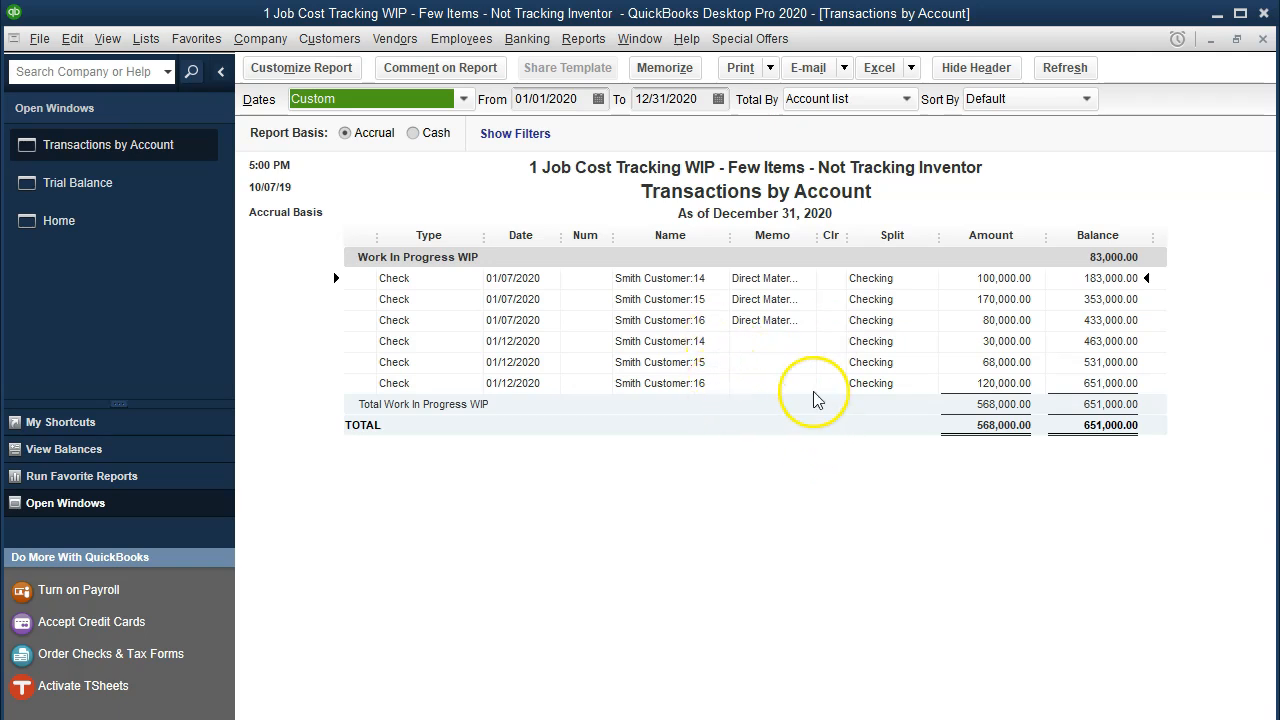
{"action": "double_click", "coordinate": [974, 340]}
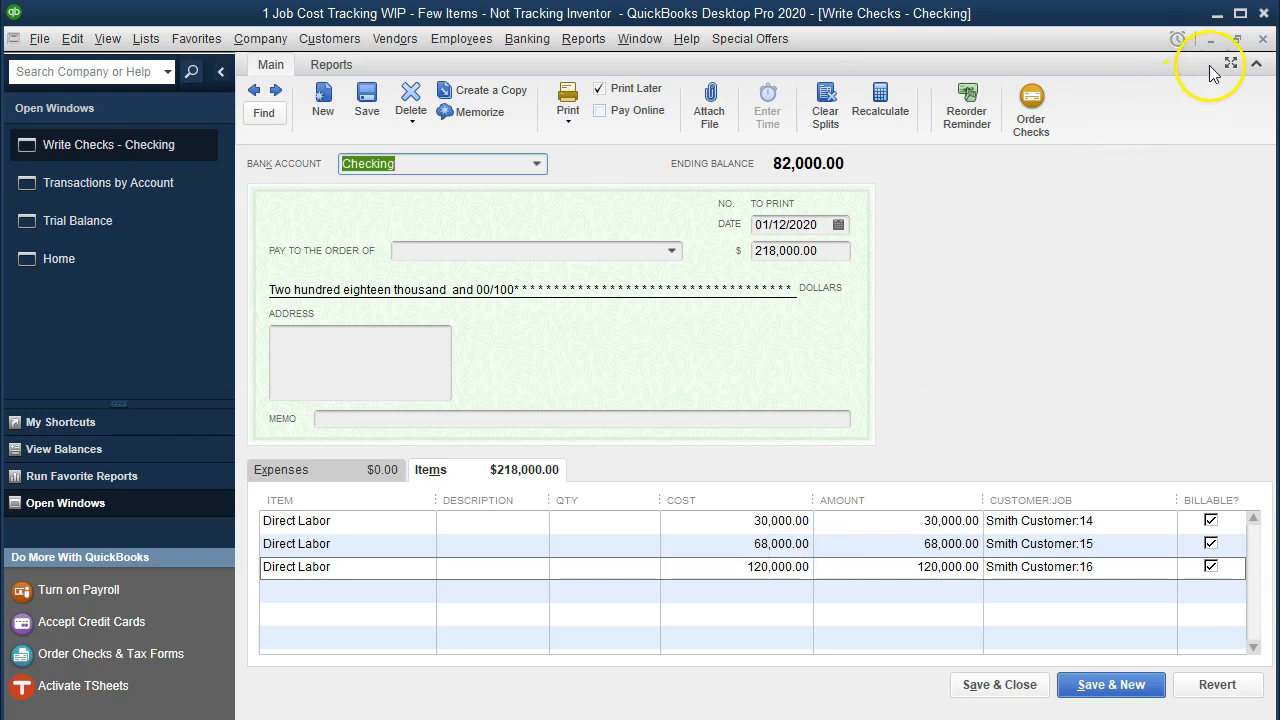
{"action": "left_click", "coordinate": [1264, 40]}
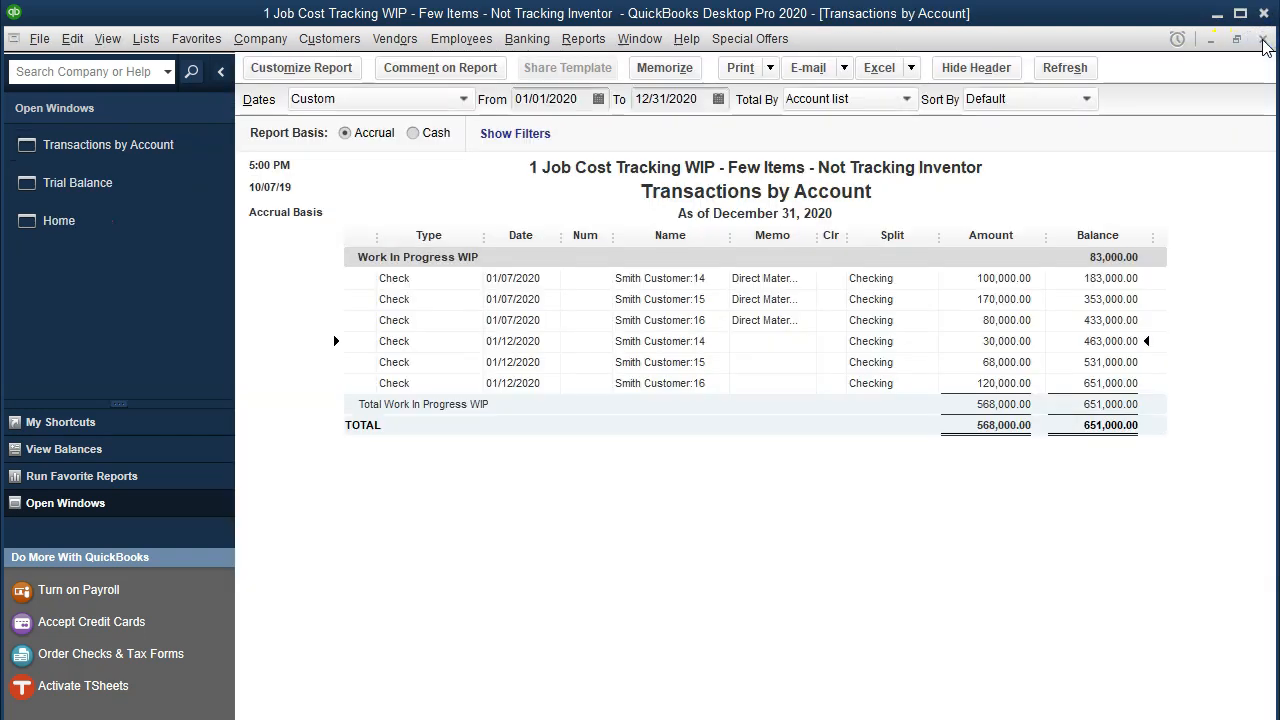
{"action": "left_click", "coordinate": [1264, 40]}
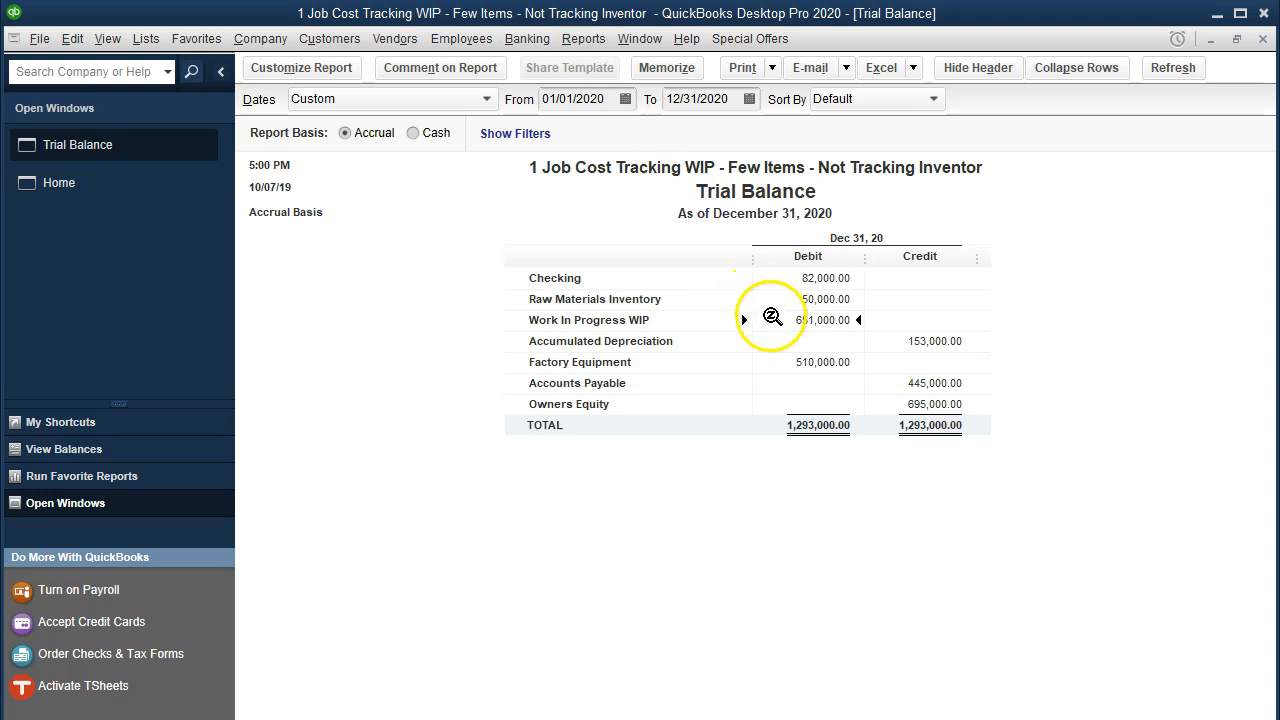
Run the Job Estimates vs. Actuals Summary report and compare its total actual cost with Work In Progress WIP on the Trial Balance.
{"action": "left_click", "coordinate": [584, 38]}
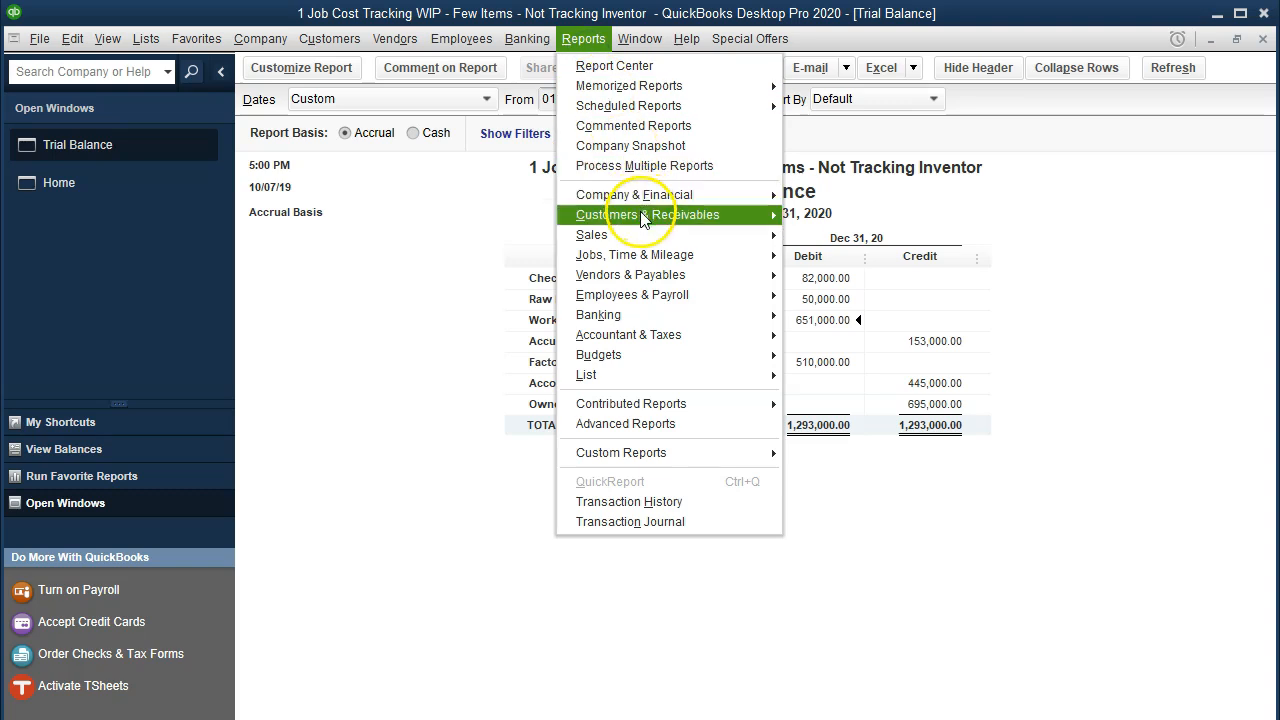
{"action": "mouse_move", "coordinate": [748, 268]}
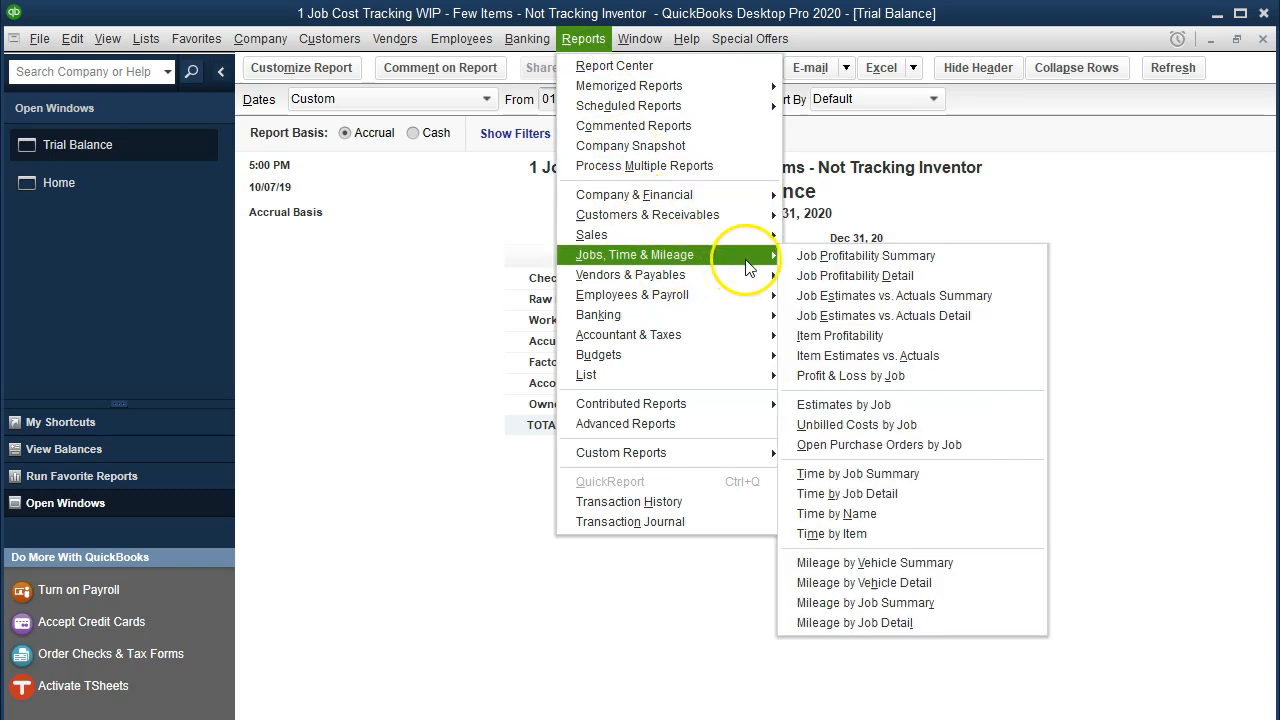
{"action": "left_click", "coordinate": [810, 298]}
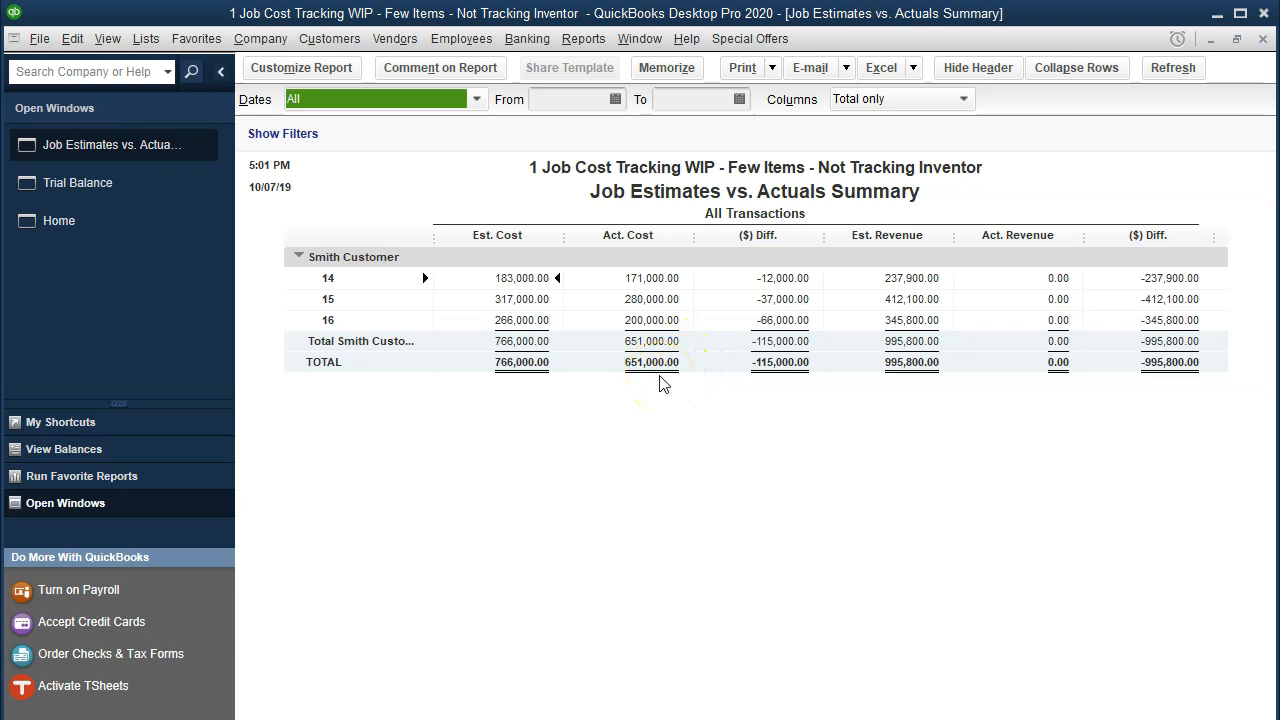
{"action": "left_click", "coordinate": [111, 196]}
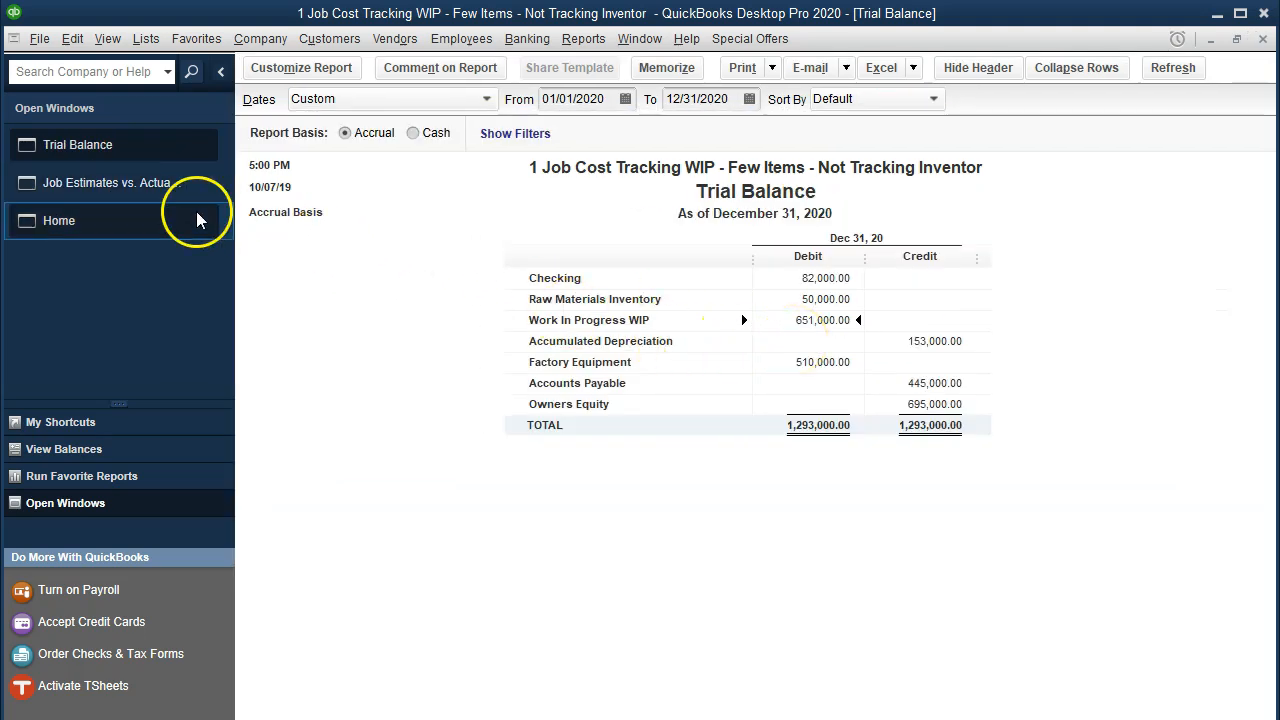
{"action": "left_click", "coordinate": [161, 186]}
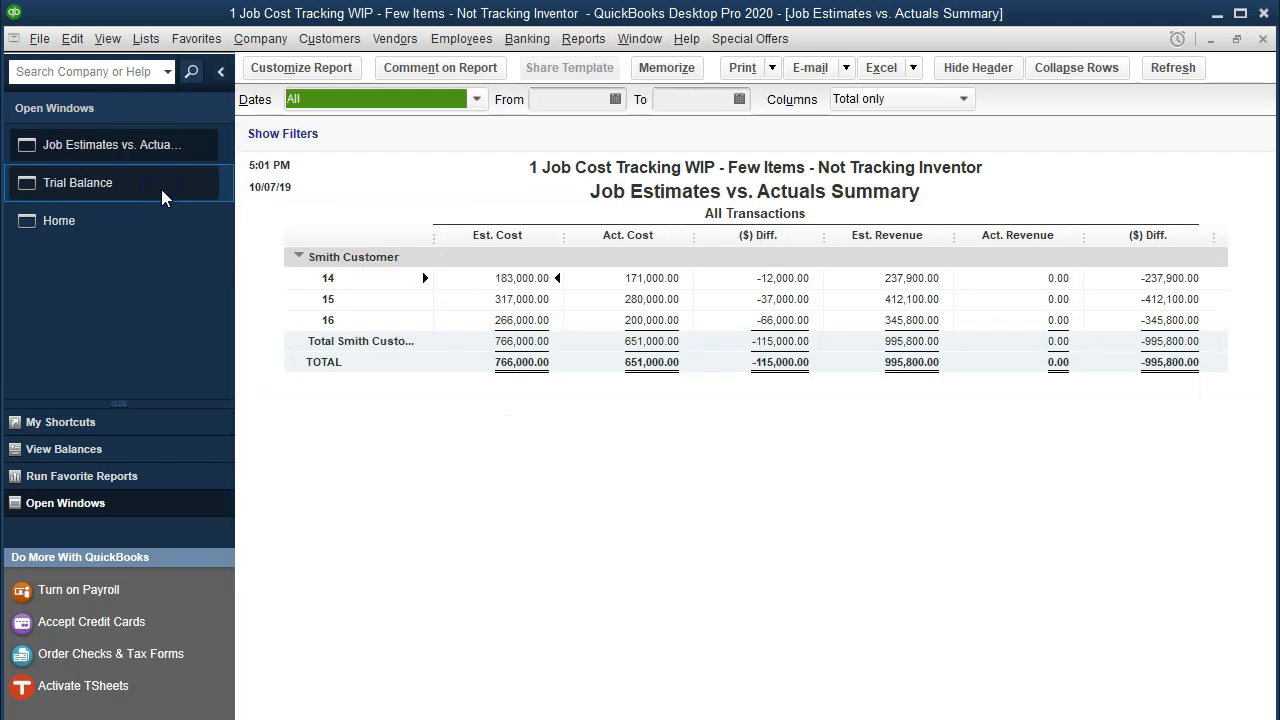
{"action": "left_click", "coordinate": [655, 278]}
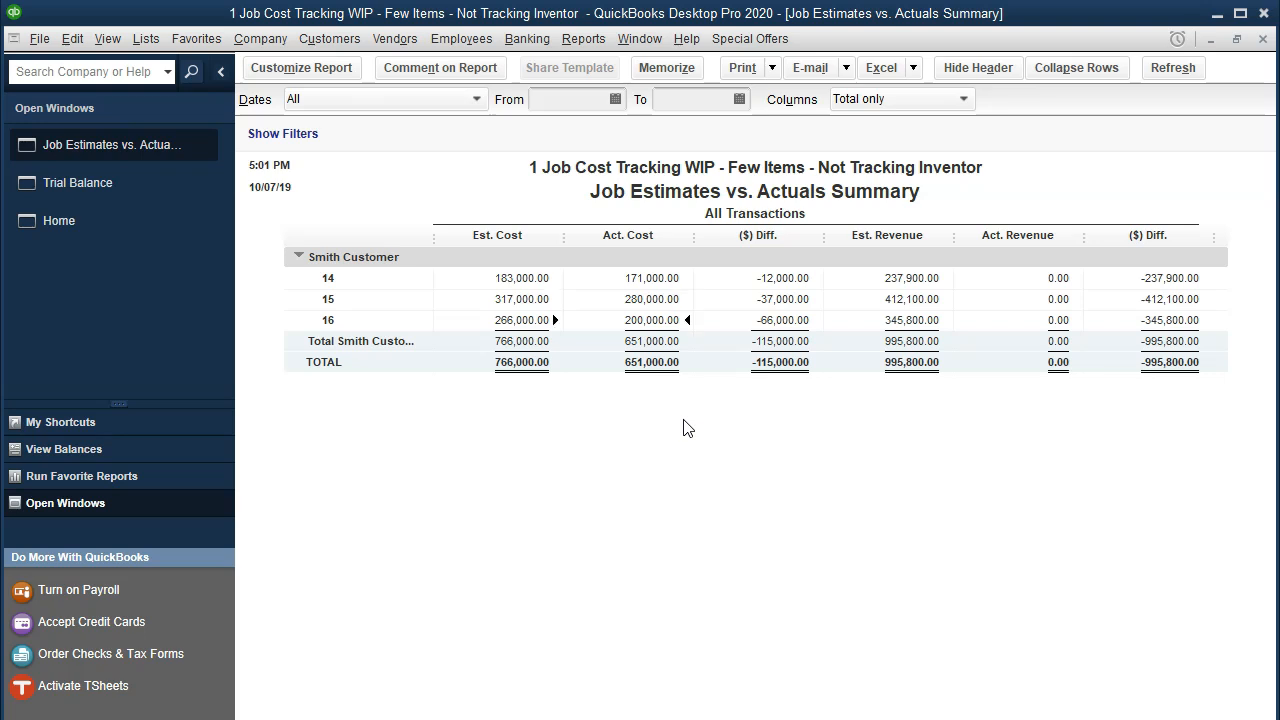
Compare the actual costs of jobs 14, 15 and 16 with their totals in the Excel job cost record, and return to QuickBooks.
{"action": "left_click", "coordinate": [735, 719]}
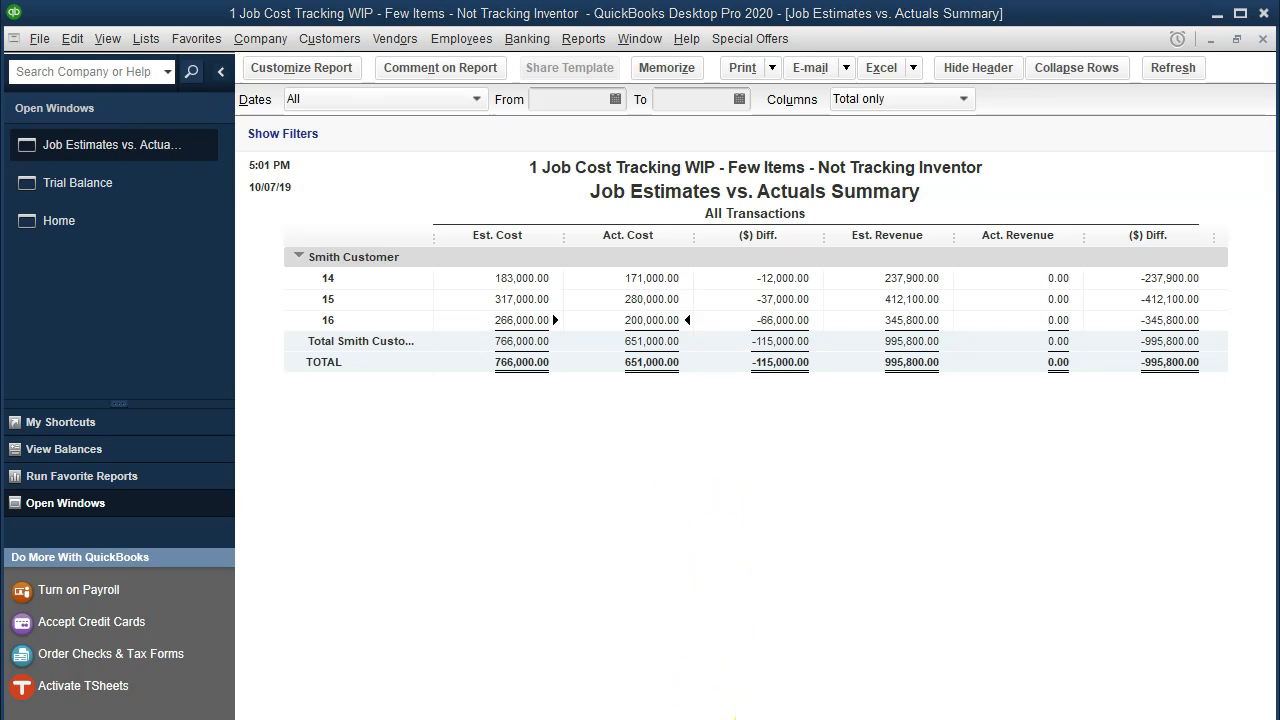
{"action": "left_click", "coordinate": [702, 427]}
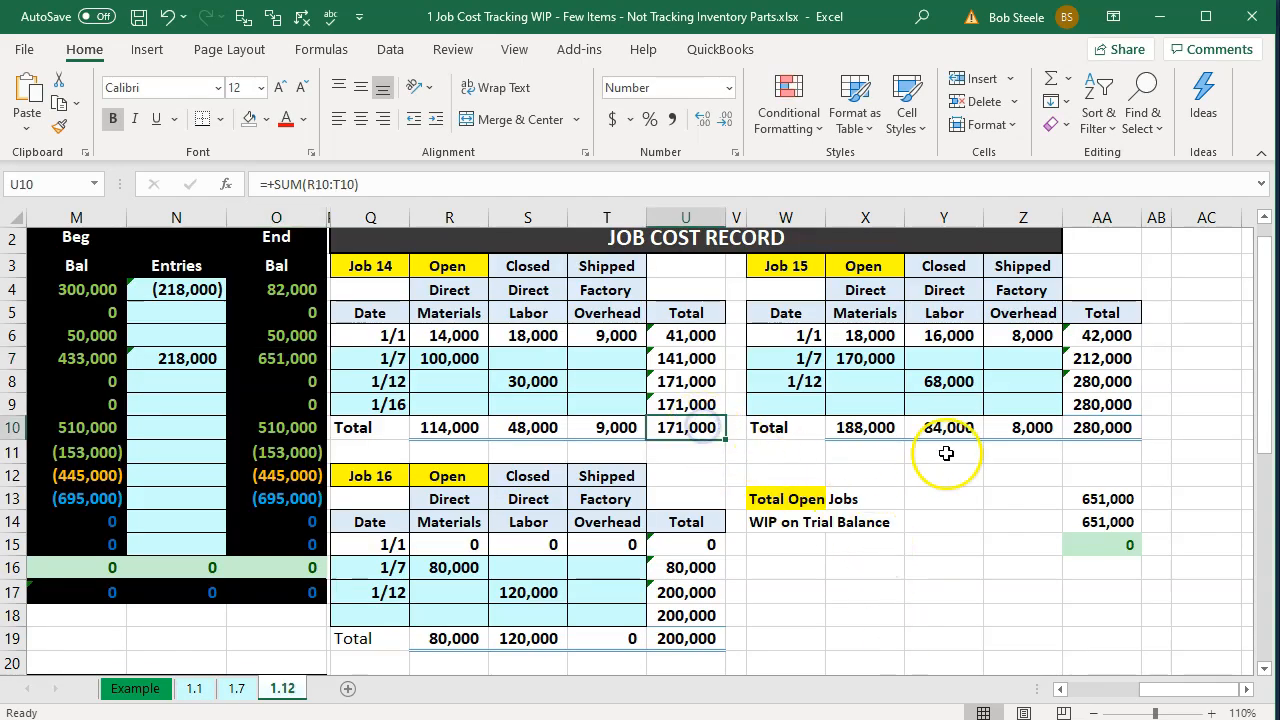
{"action": "left_click", "coordinate": [1068, 431]}
{"action": "left_click", "coordinate": [712, 638]}
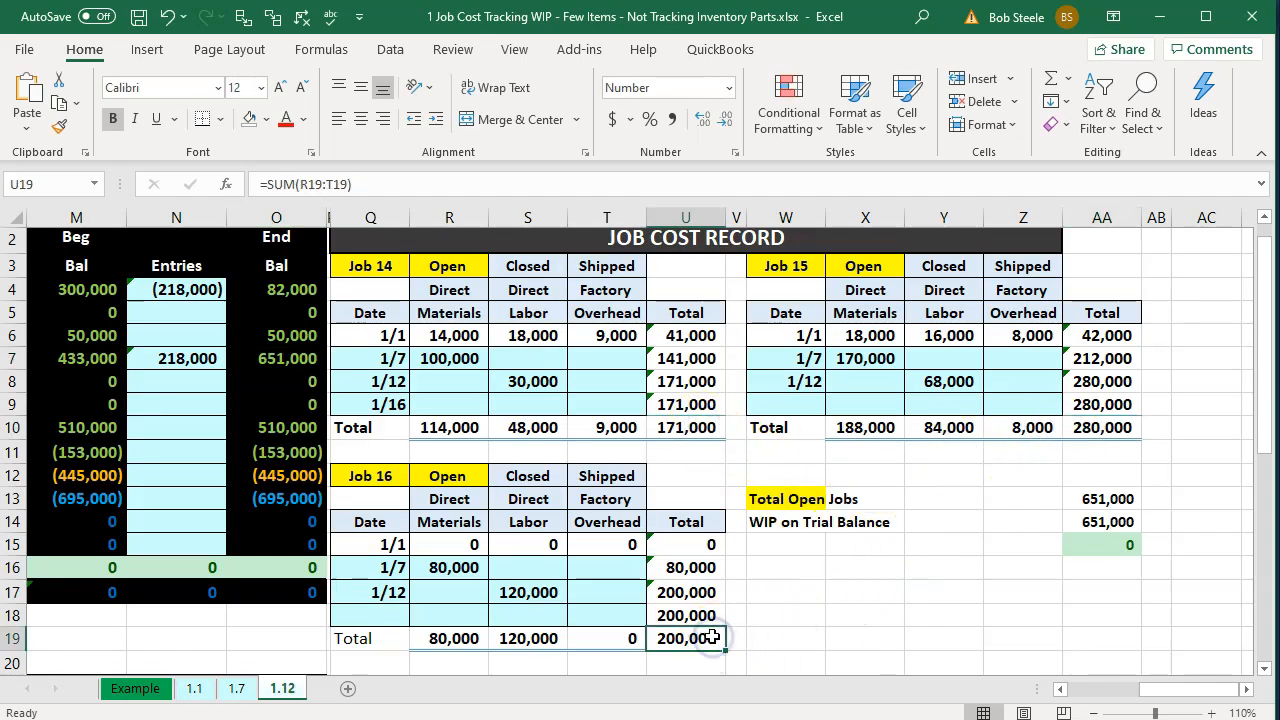
{"action": "left_click", "coordinate": [1158, 18]}
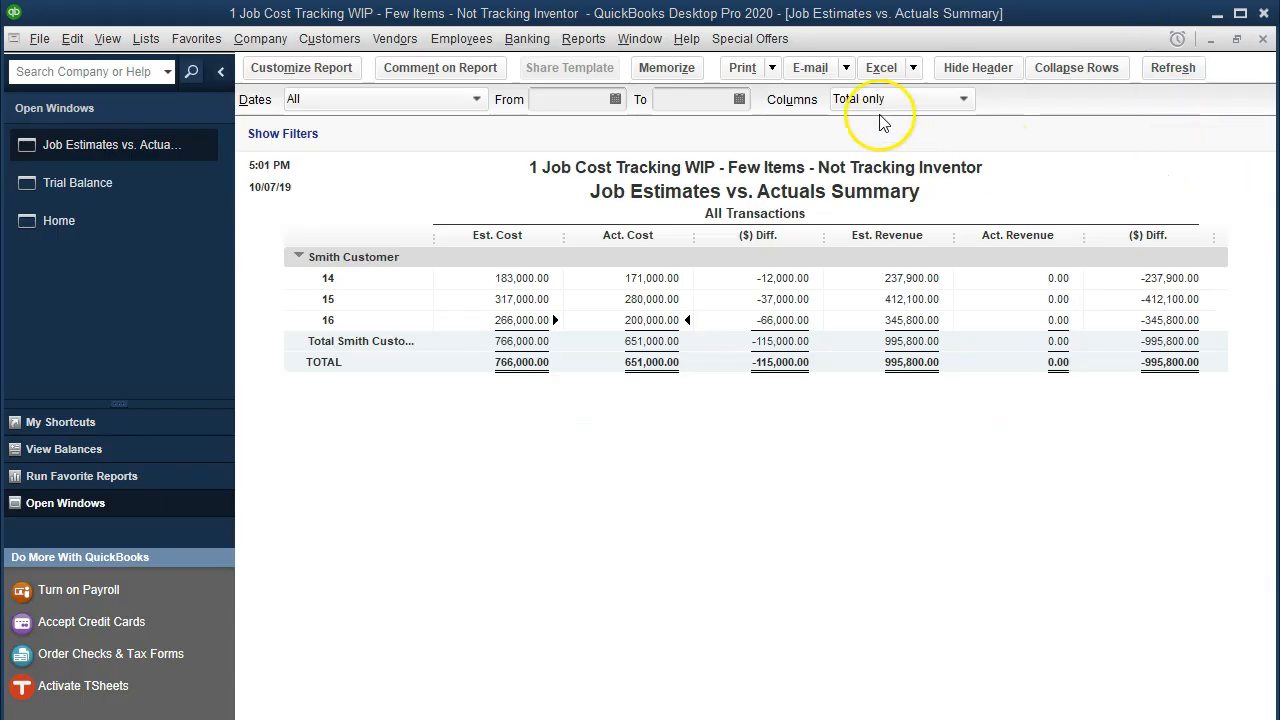
Run the Job Estimates vs. Actuals Detail report for the customer's job 15.
{"action": "left_click", "coordinate": [591, 45]}
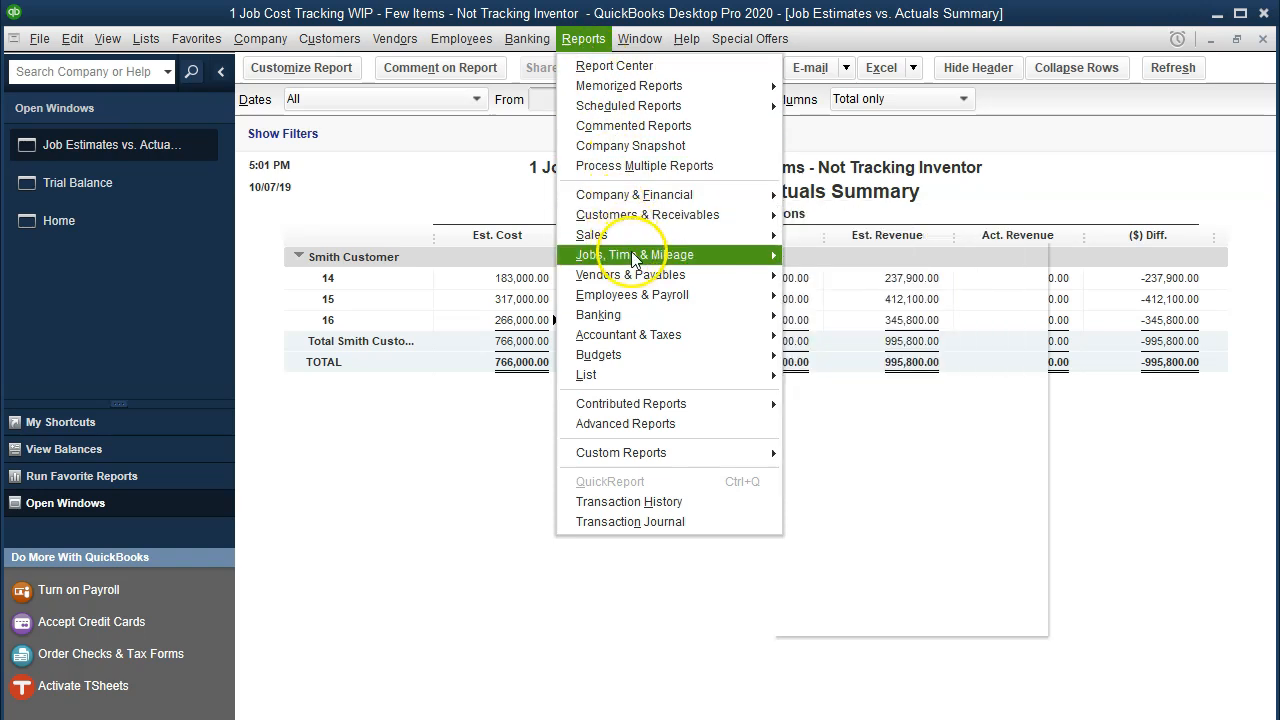
{"action": "mouse_move", "coordinate": [660, 254]}
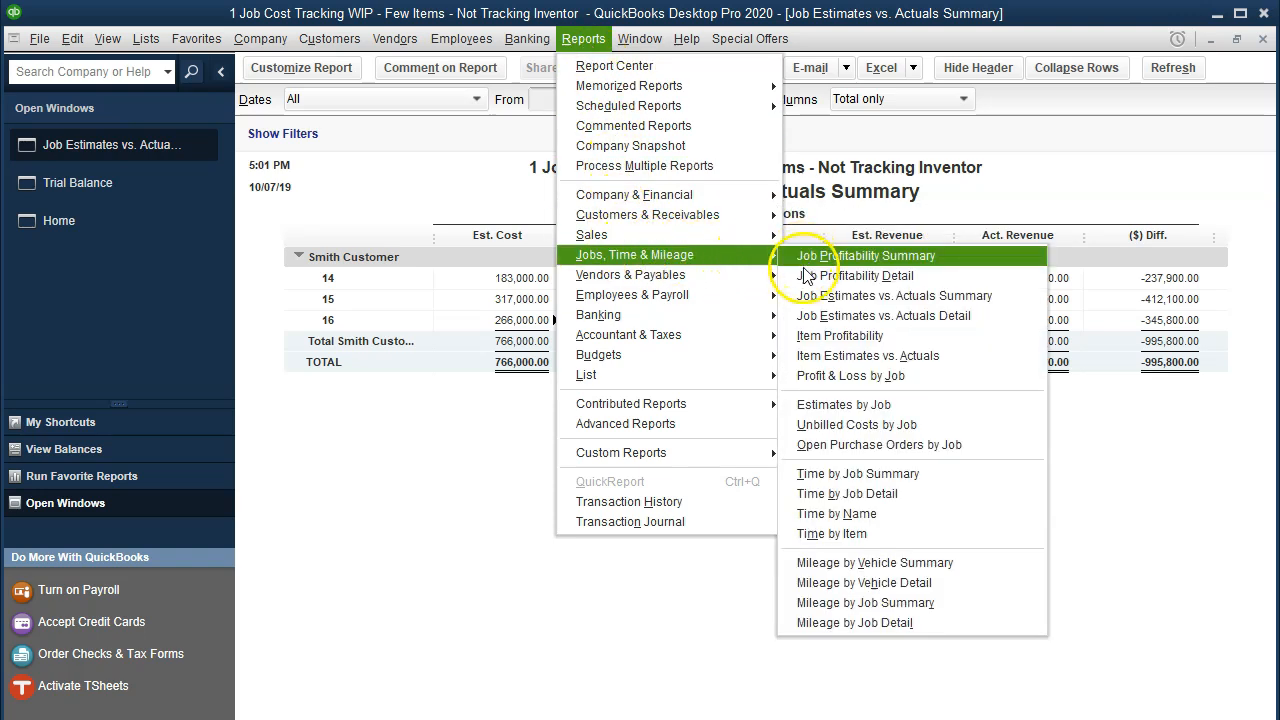
{"action": "left_click", "coordinate": [1022, 316]}
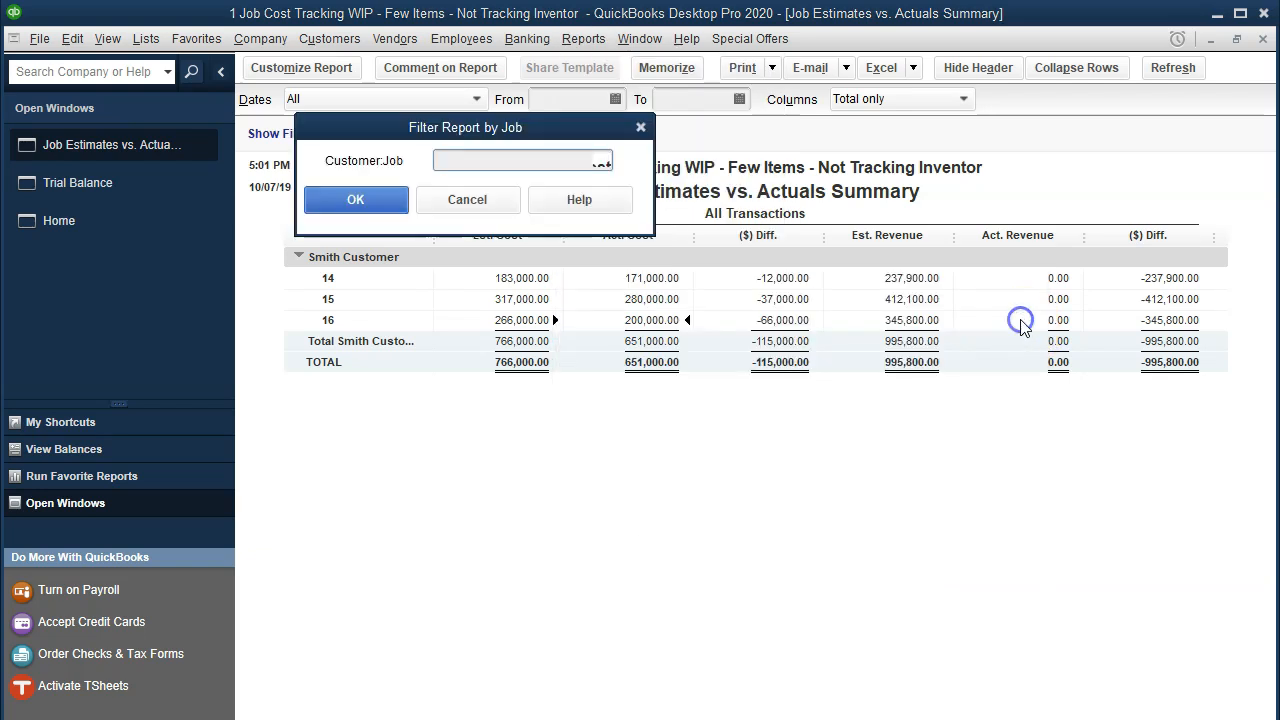
{"action": "left_click", "coordinate": [602, 162]}
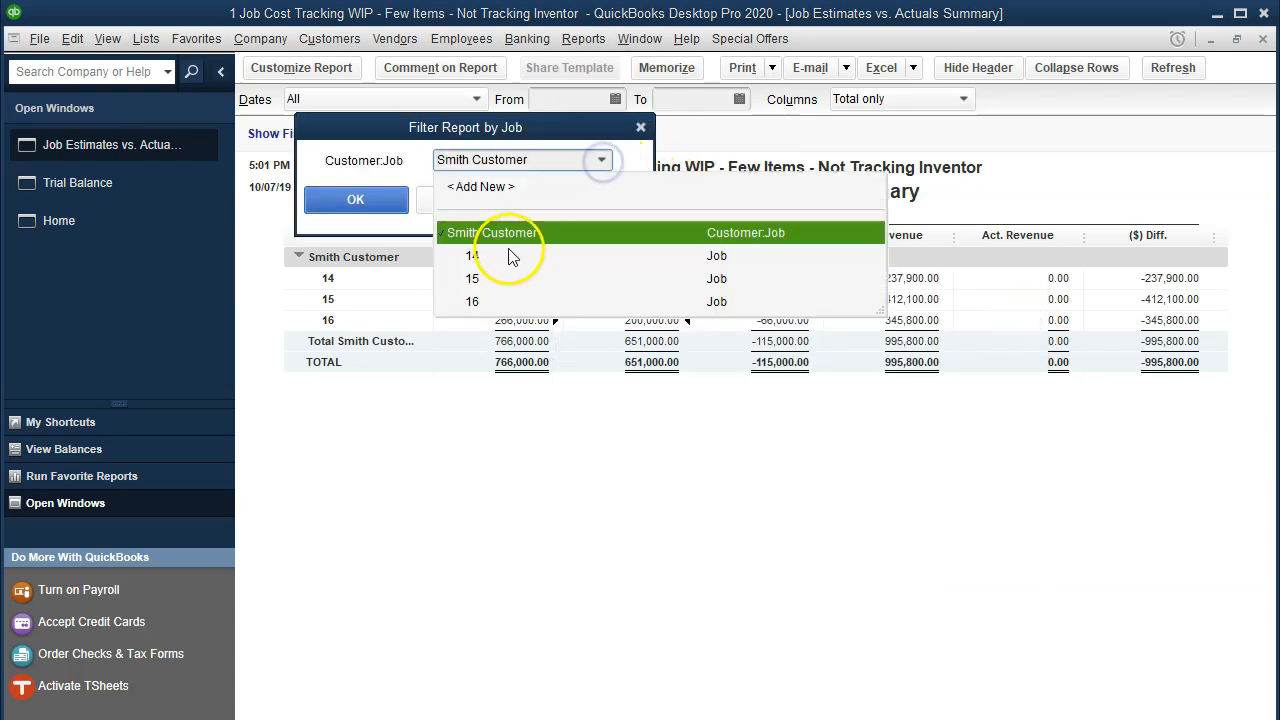
{"action": "left_click", "coordinate": [483, 278]}
{"action": "left_click", "coordinate": [389, 213]}
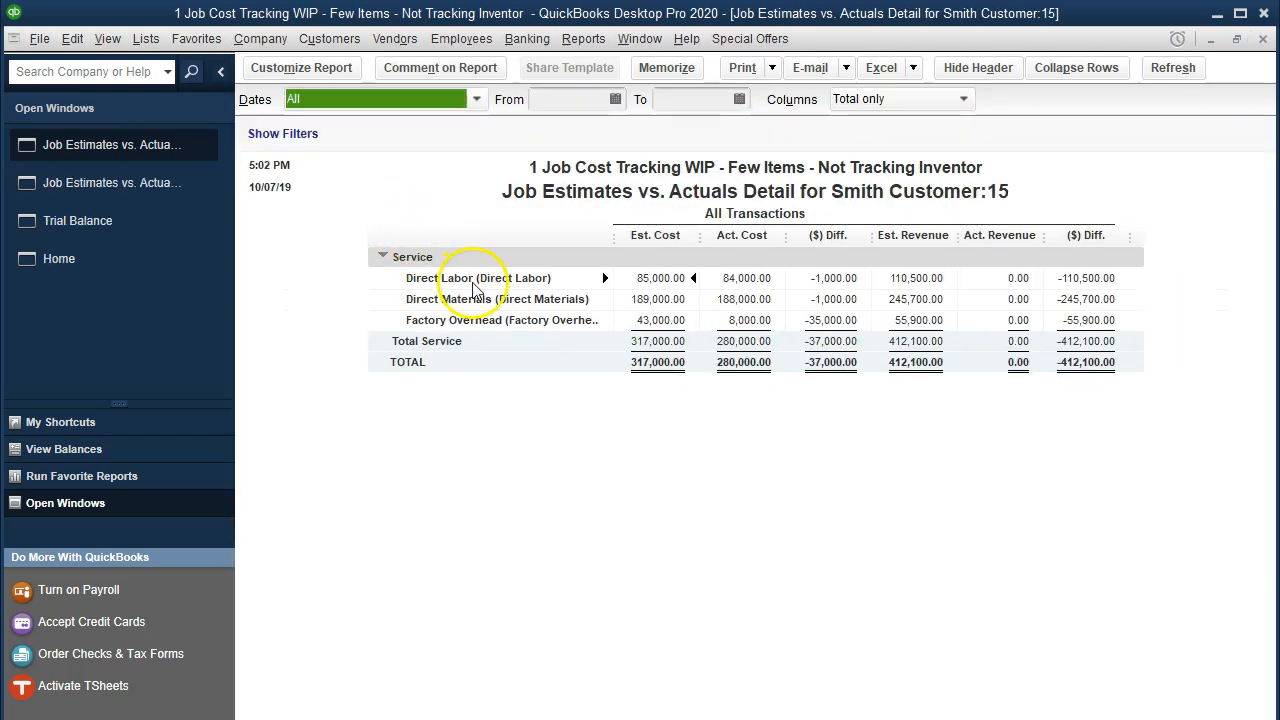
Compare job 15's actual labor, materials, overhead and total costs with the Job 15 totals in the Excel worksheet, and return to QuickBooks.
{"action": "left_click", "coordinate": [762, 278]}
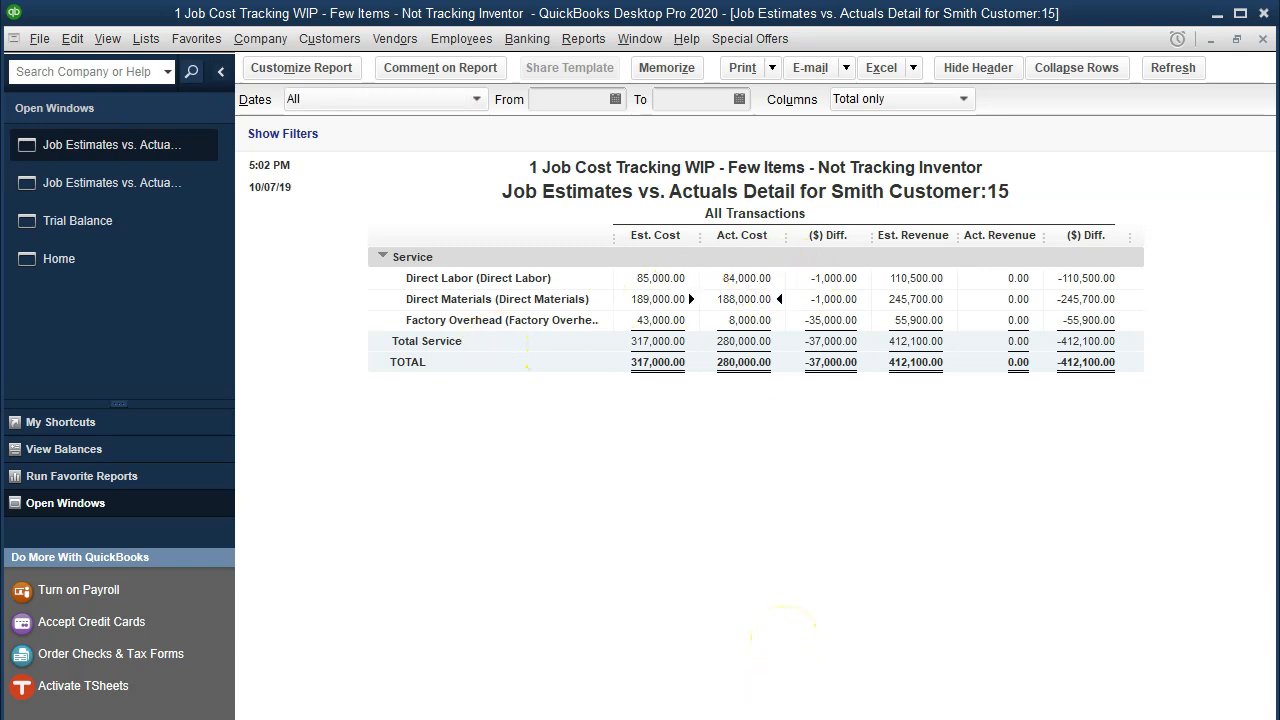
{"action": "left_click", "coordinate": [785, 718]}
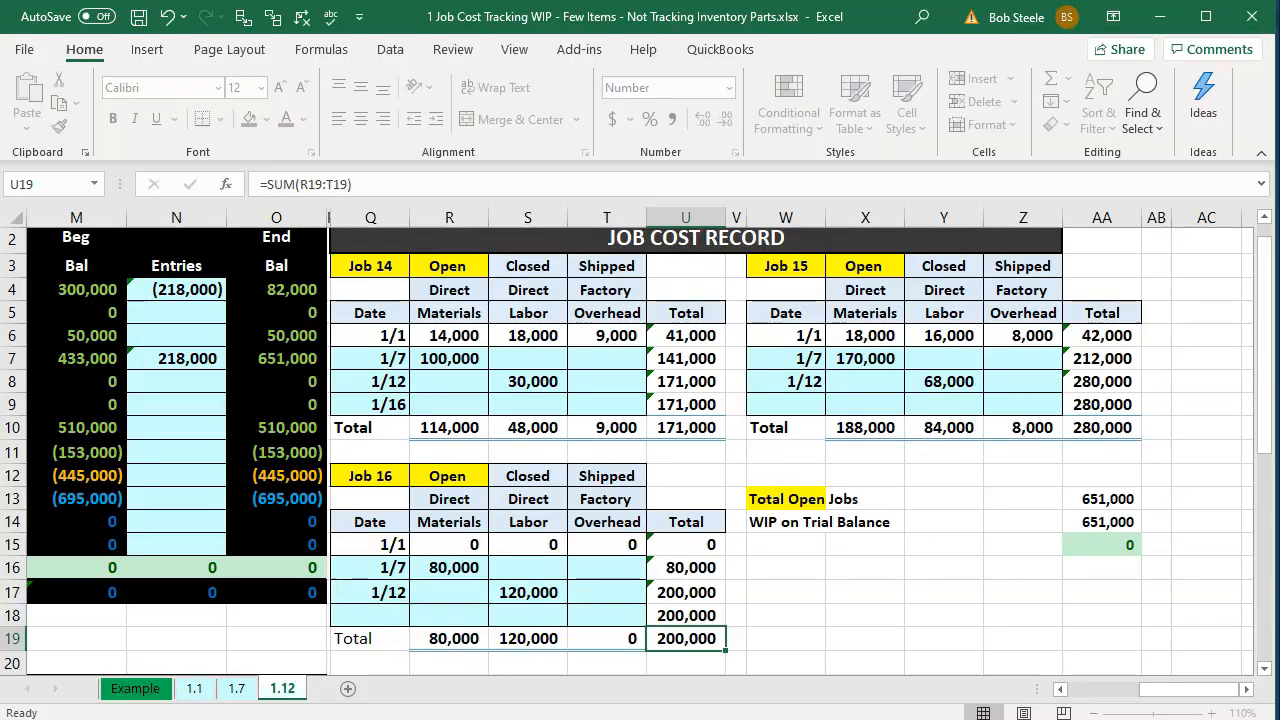
{"action": "left_click", "coordinate": [893, 432]}
{"action": "key", "text": "Right"}
{"action": "key", "text": "Right"}
{"action": "key", "text": "Right"}
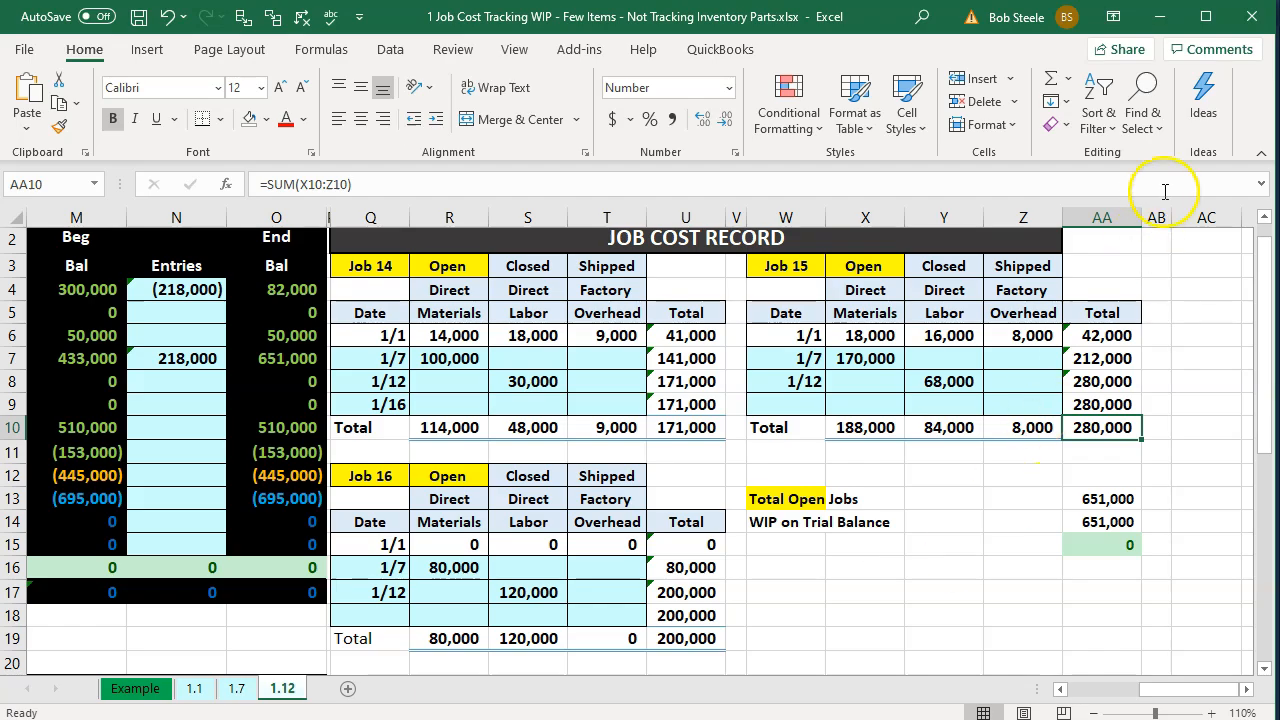
{"action": "left_click", "coordinate": [1159, 16]}
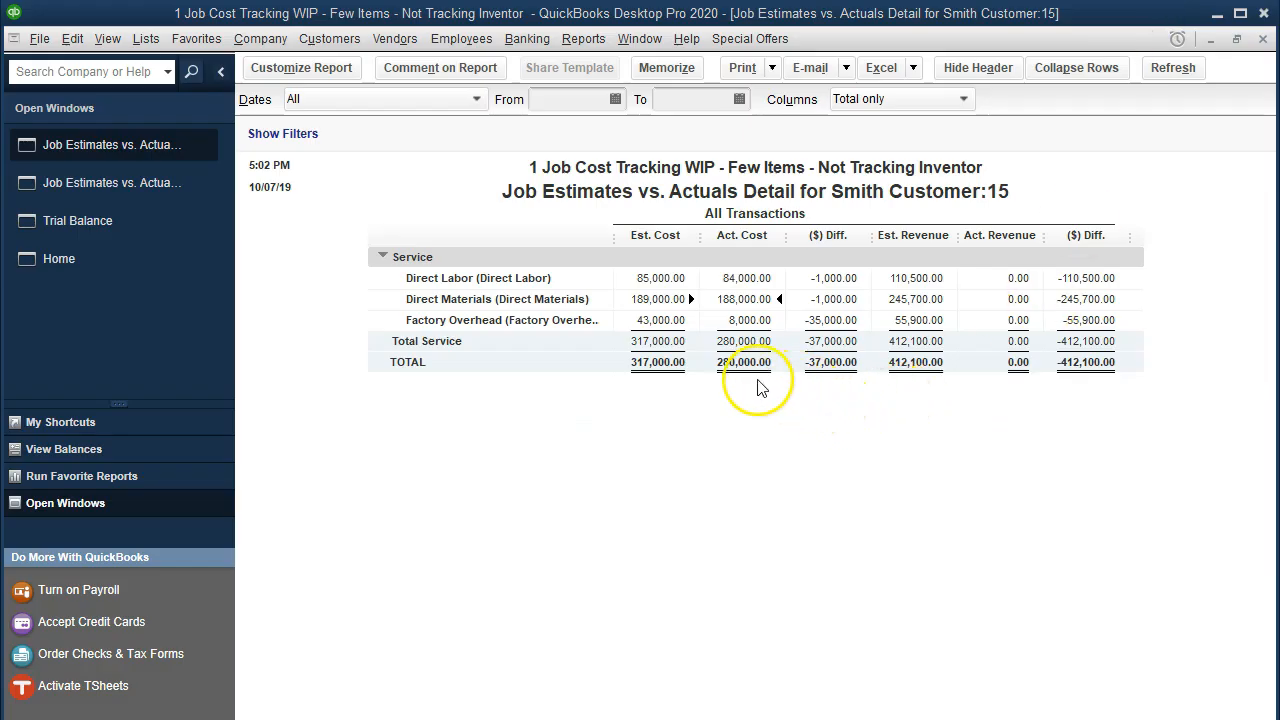
{"action": "key", "text": "alt+Tab"}
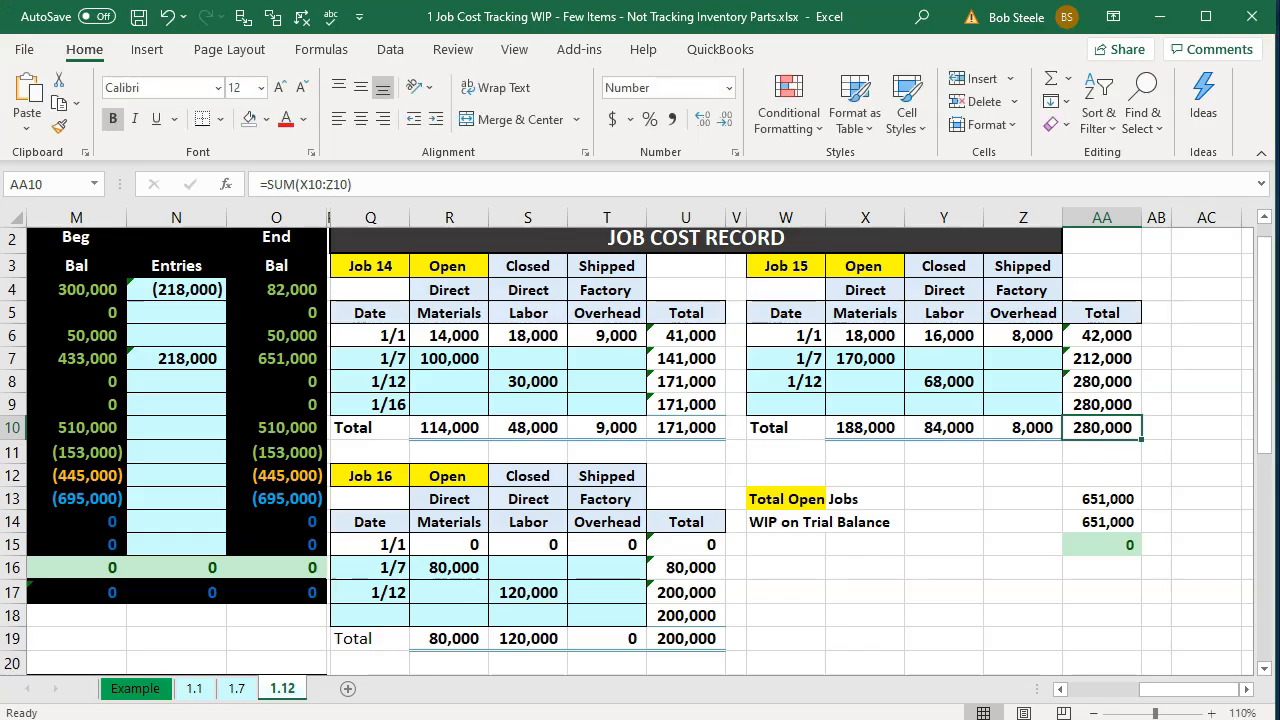
{"action": "key", "text": "alt+Tab"}
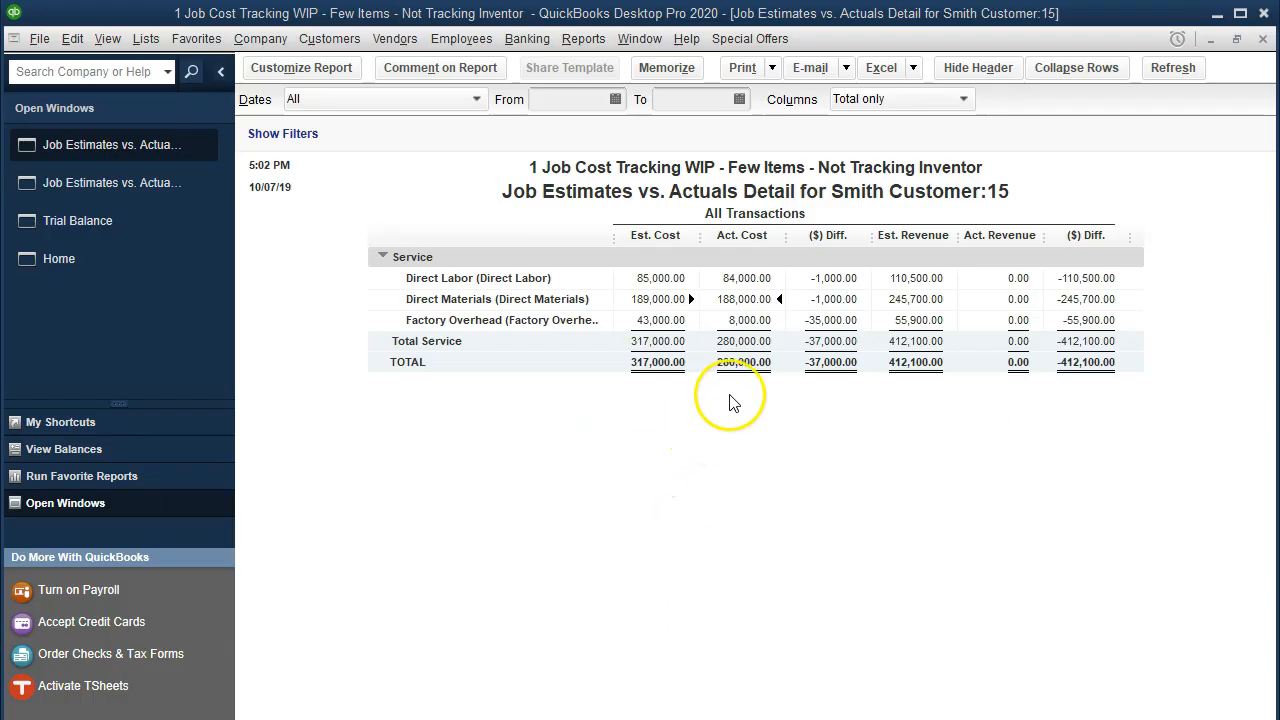